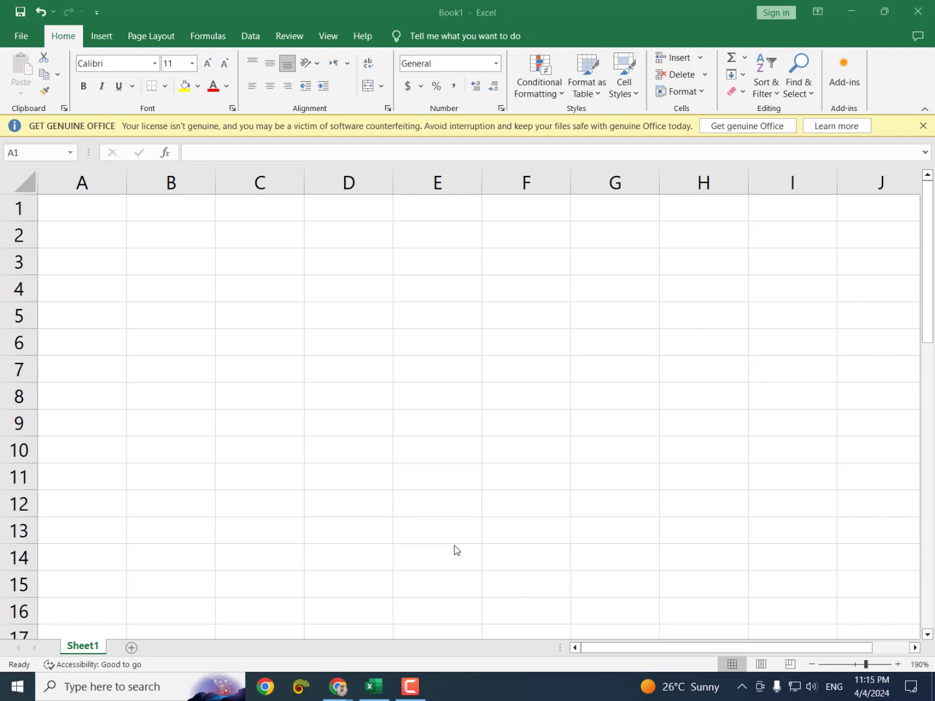
Step: Enter the label Marks in cell A3 and give the adjacent cell B3 a bottom border
left_click(167, 267)
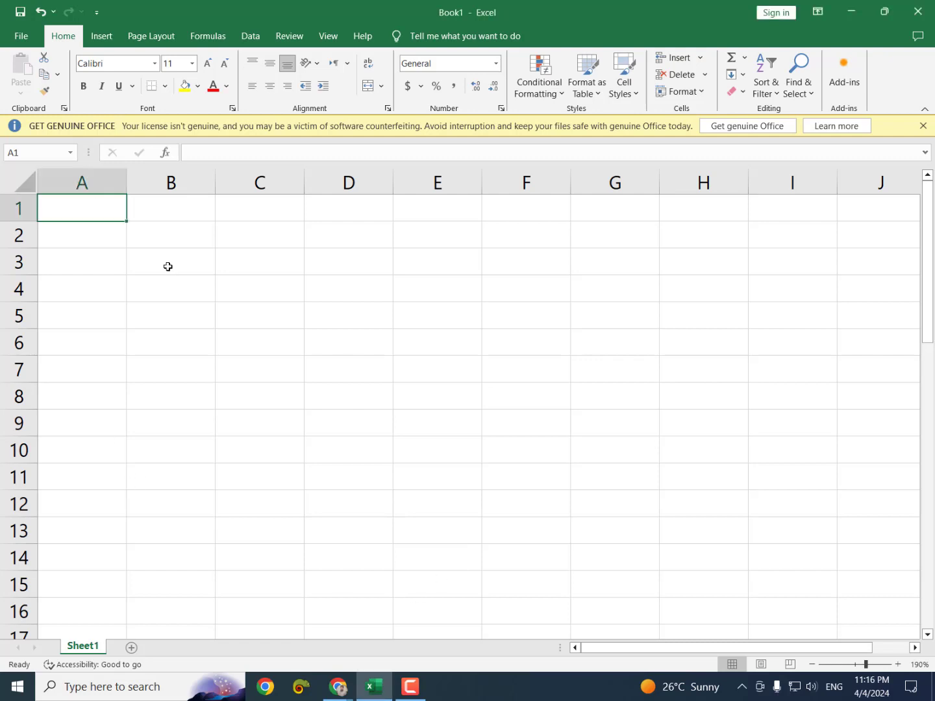
left_click(82, 262)
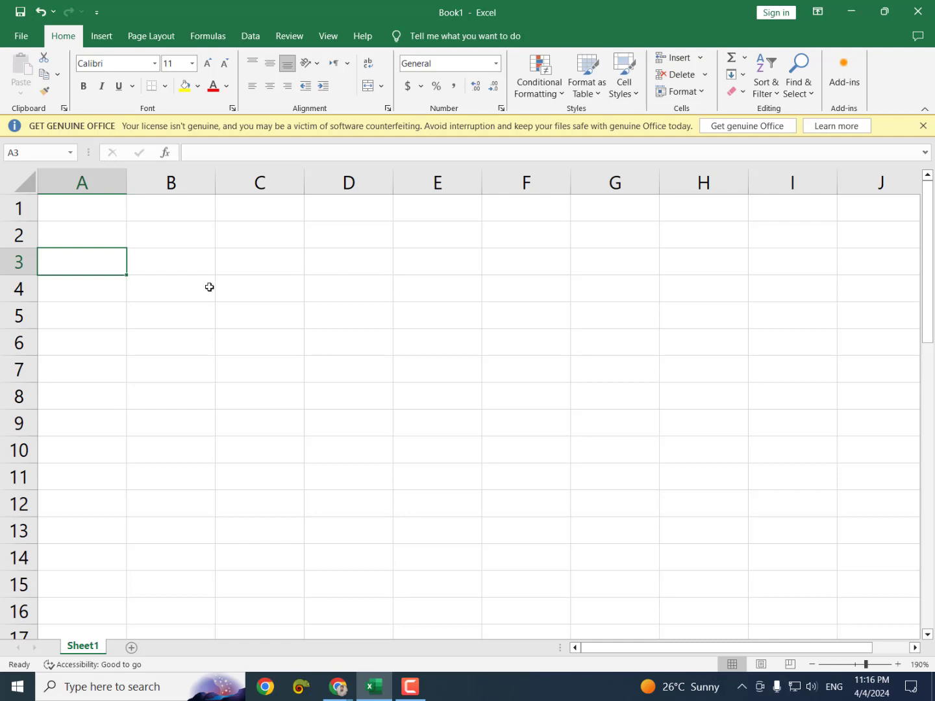
type("Marks")
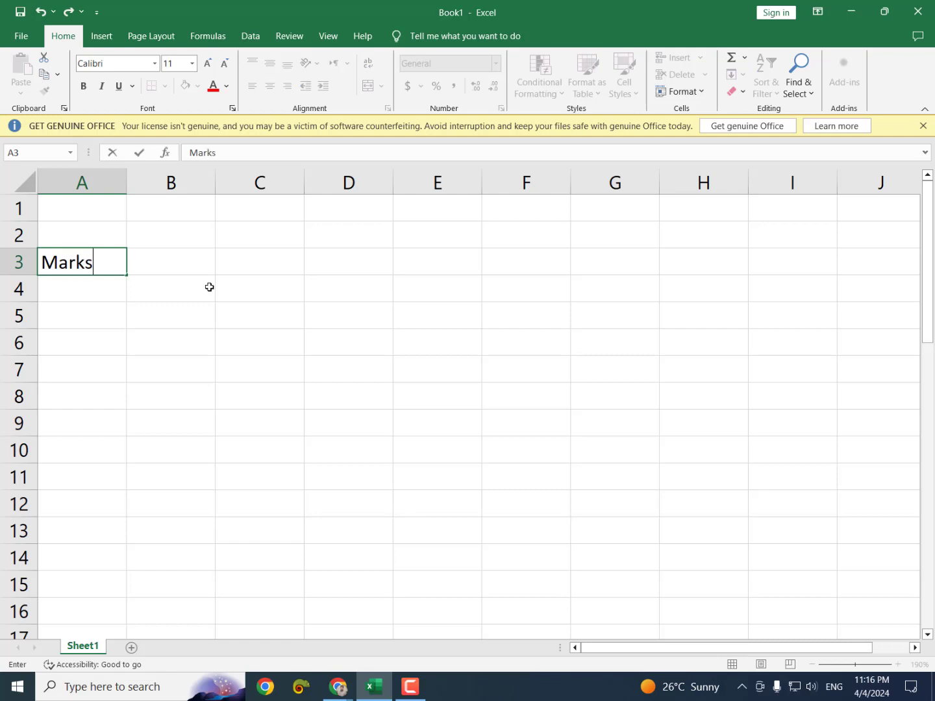
key("Tab")
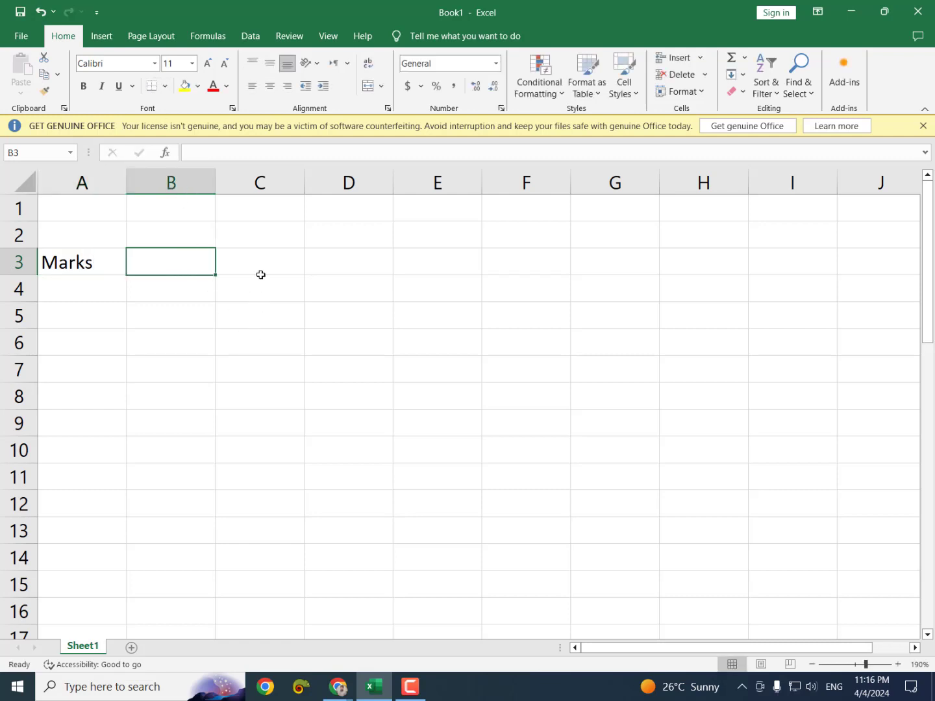
left_click(289, 270)
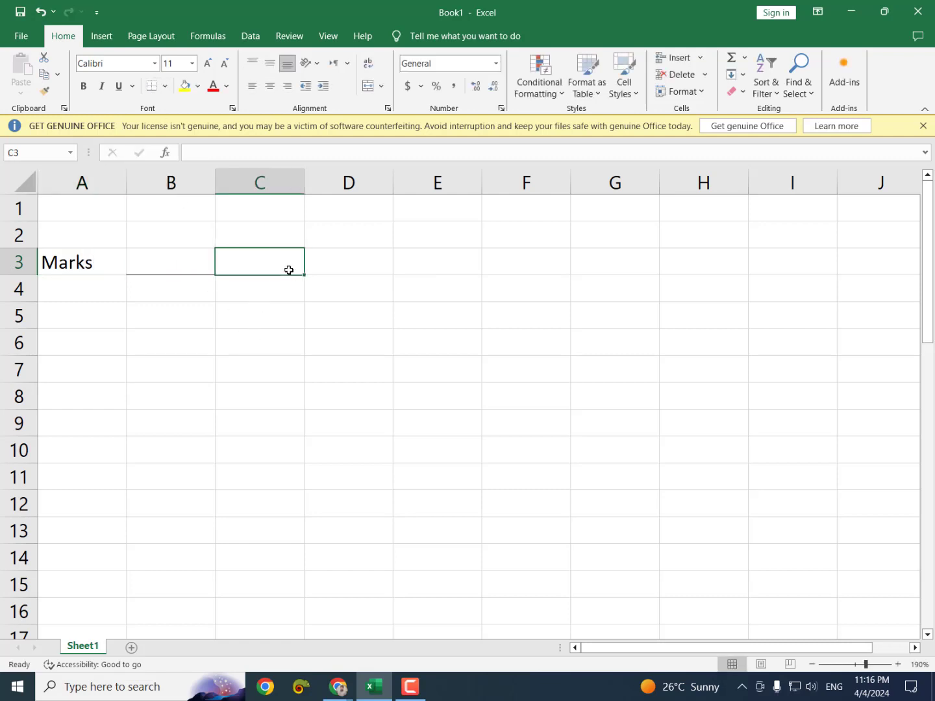
Step: Enter the label Fee in cell D3 and give the adjacent cell E3 a bottom border
left_click(321, 261)
type("Fee")
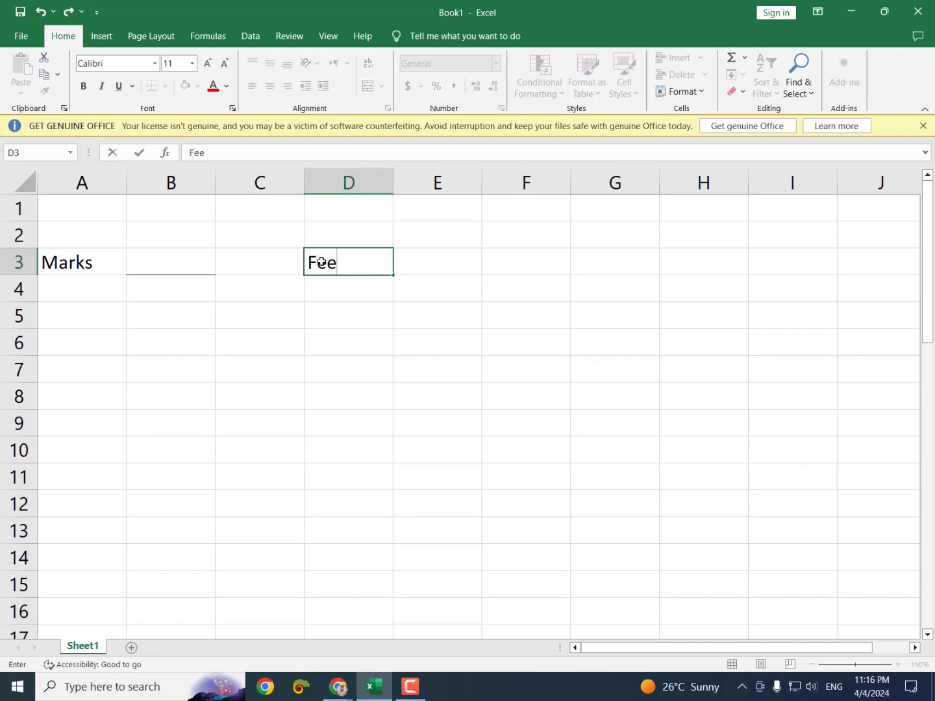
key("Tab")
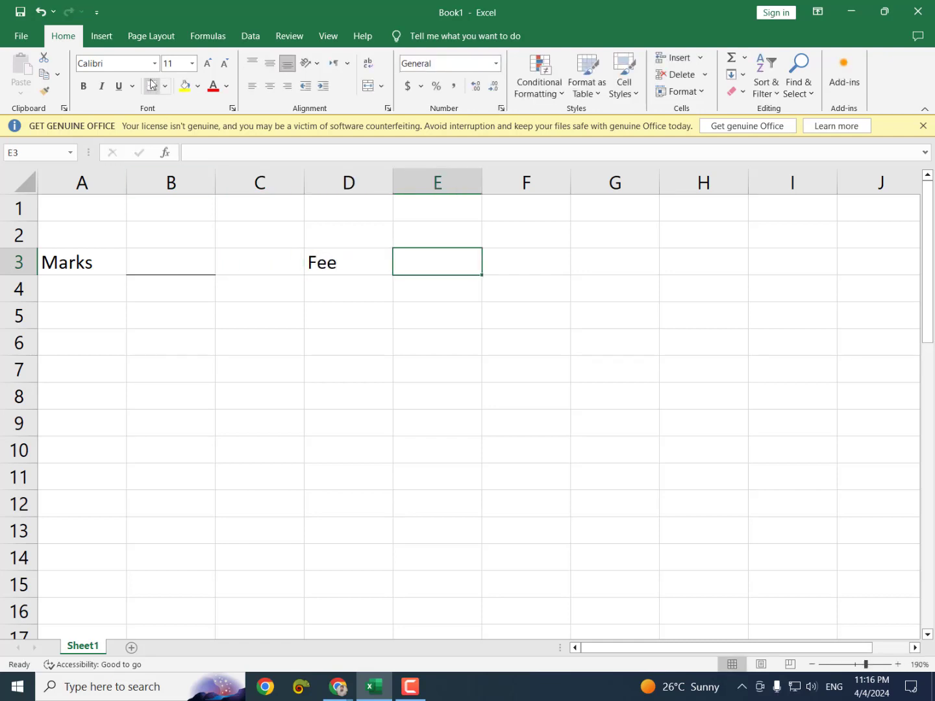
left_click(485, 288)
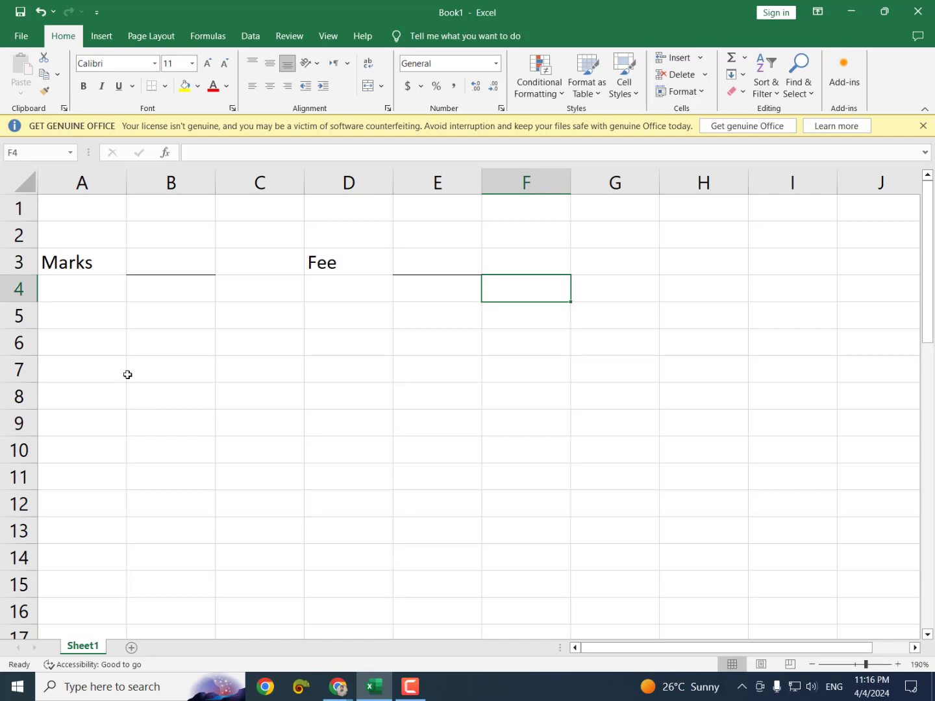
Step: Enter the label Comment in cell A5 and give the adjacent cell B5 a bottom border
left_click(86, 325)
type("Comment")
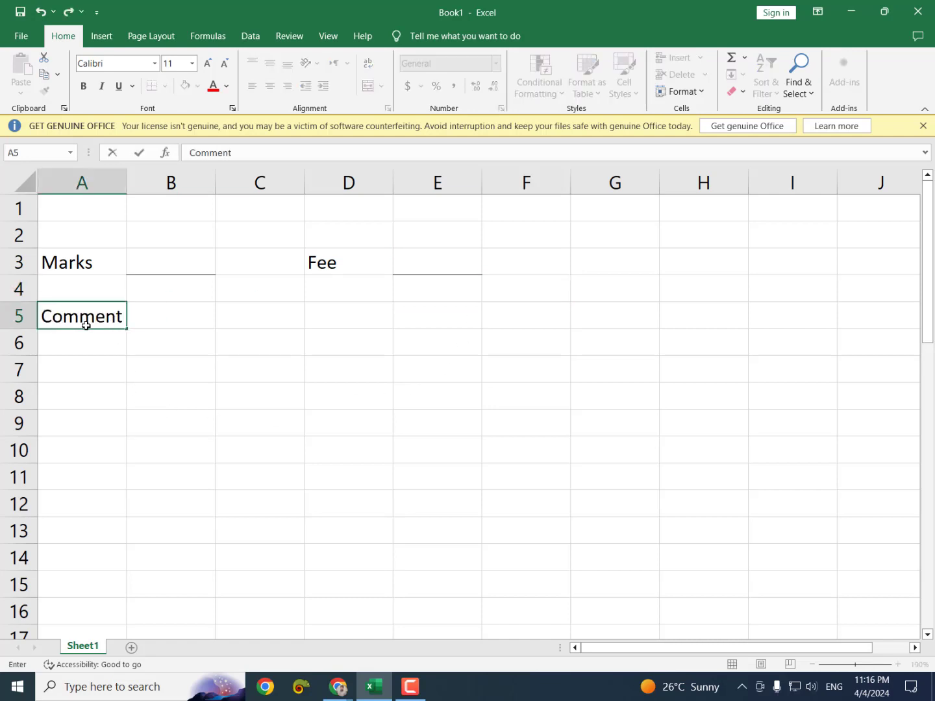
key("Tab")
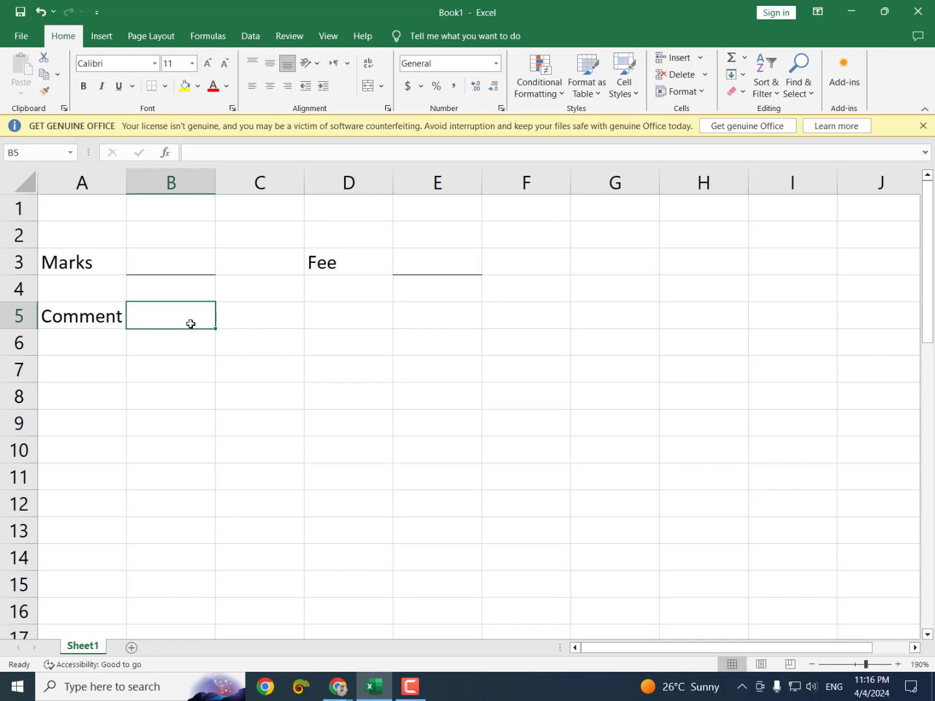
left_click(171, 263)
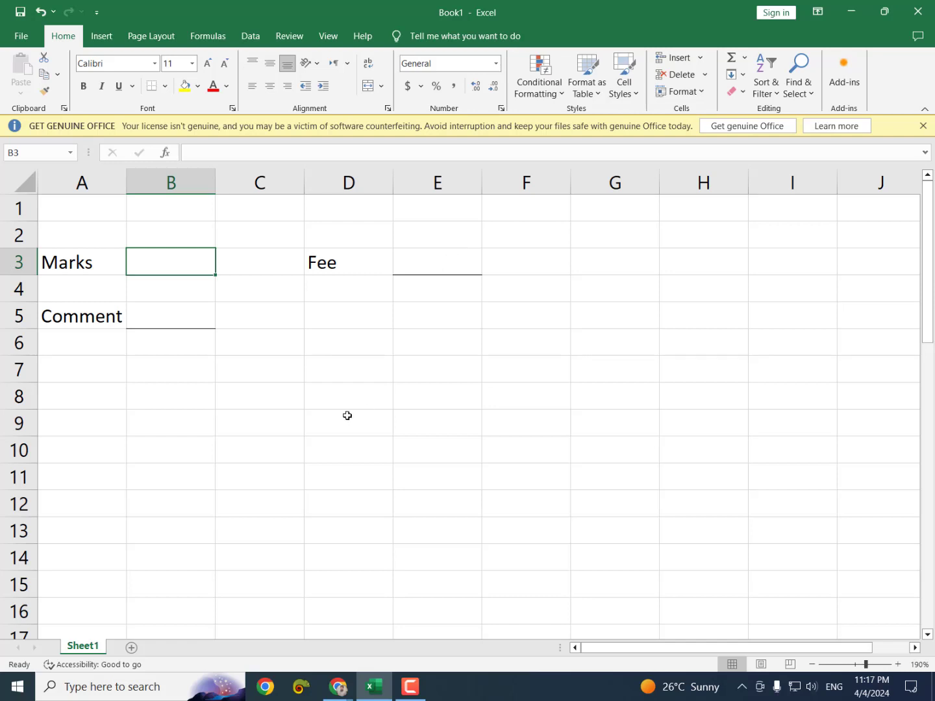
left_click(183, 318)
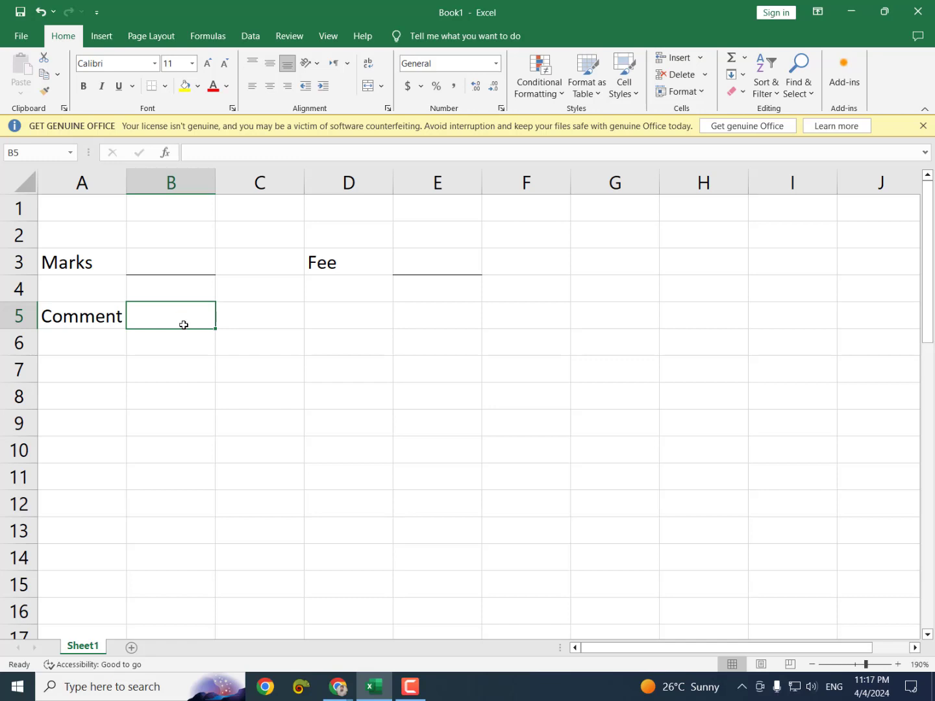
left_click(172, 267)
left_click(454, 264)
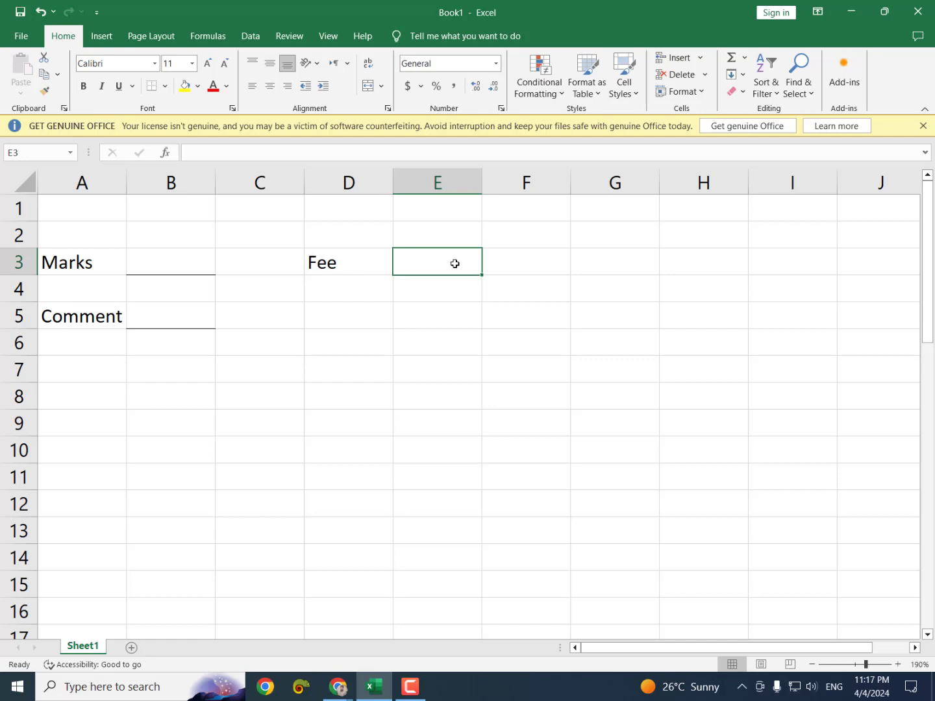
Step: Begin an IF formula in cell B5 with an AND function nested as its logical test
left_click(162, 324)
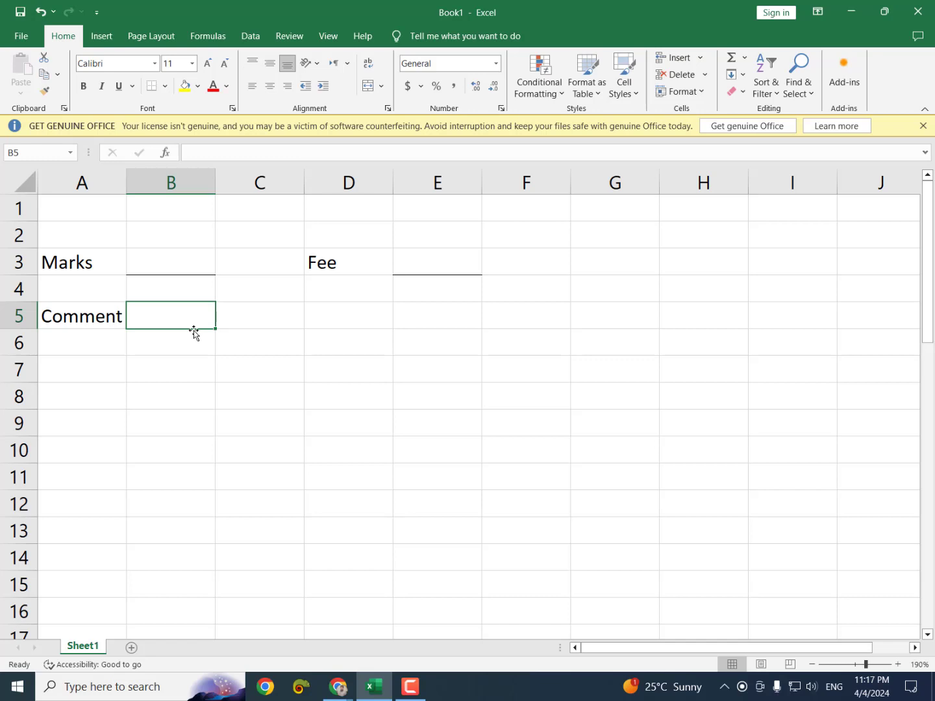
type("=if")
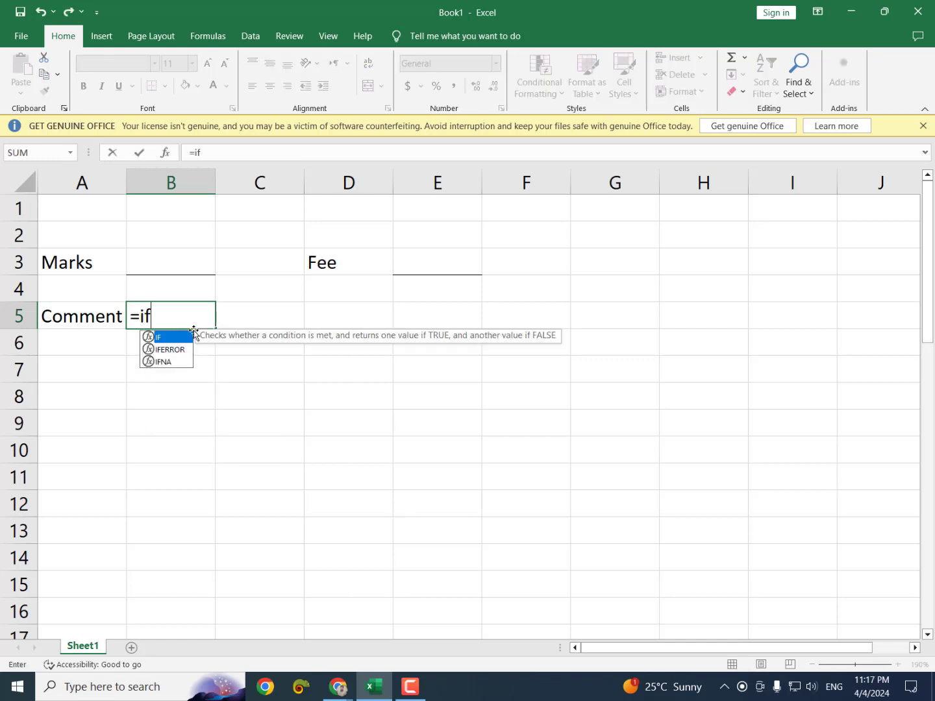
key("Tab")
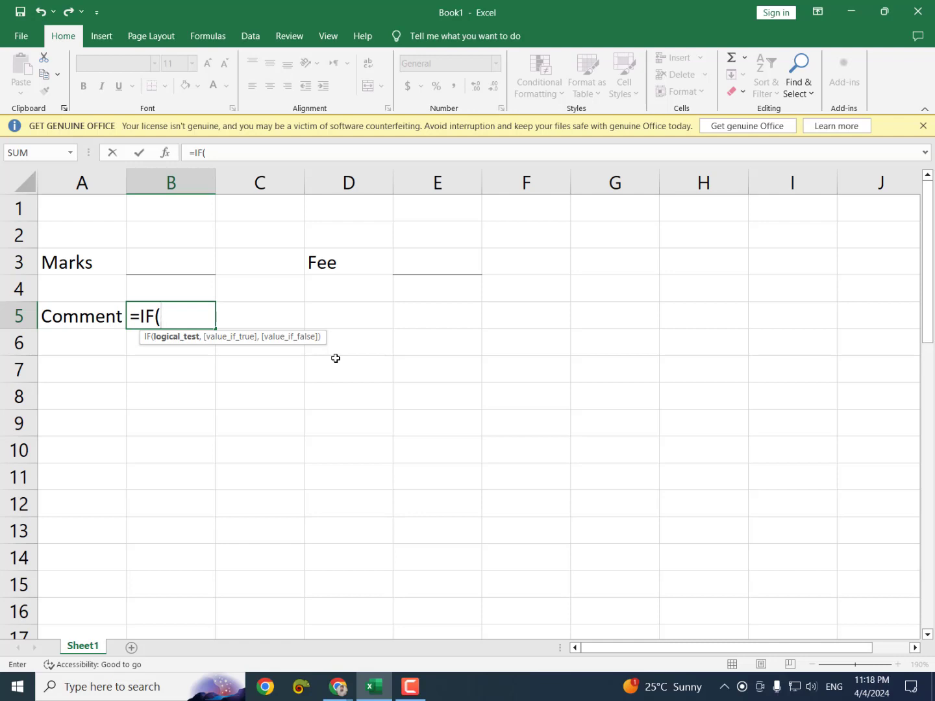
type("a")
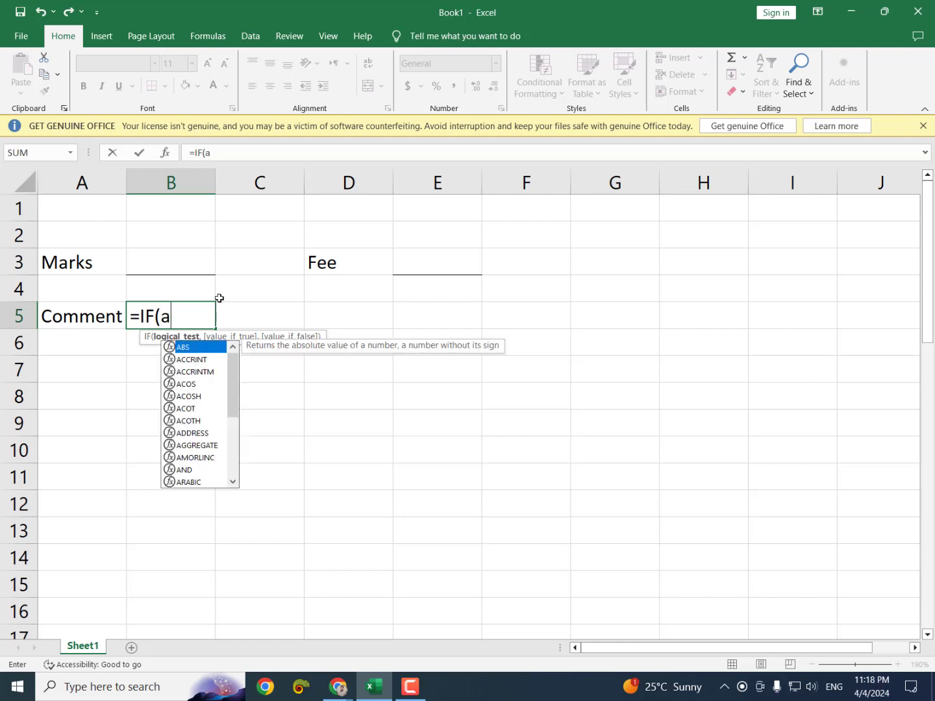
type("b")
key("BackSpace")
type("nd")
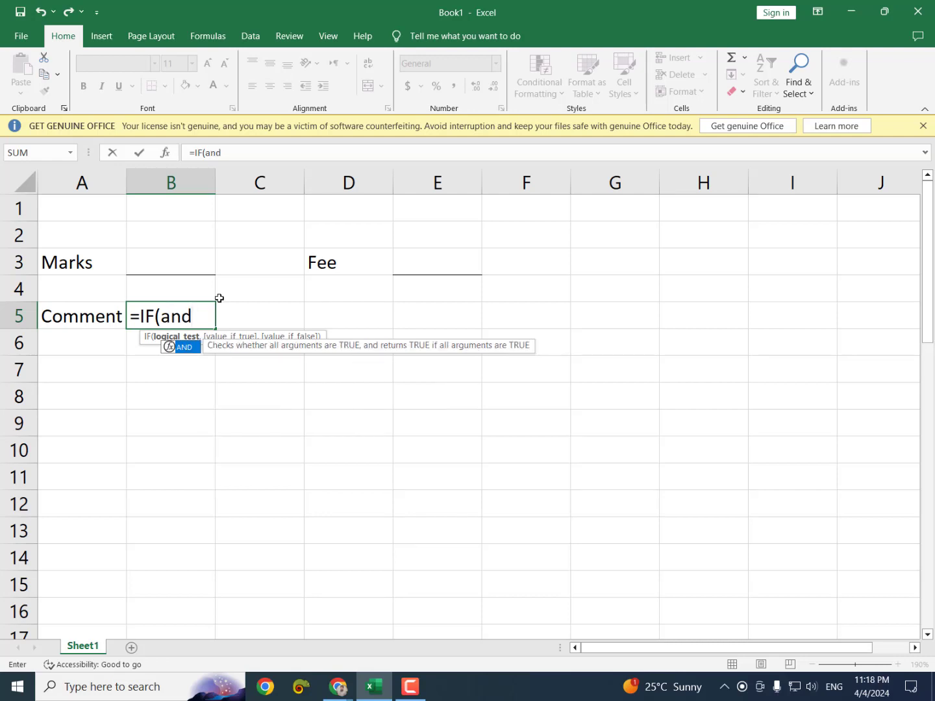
key("Tab")
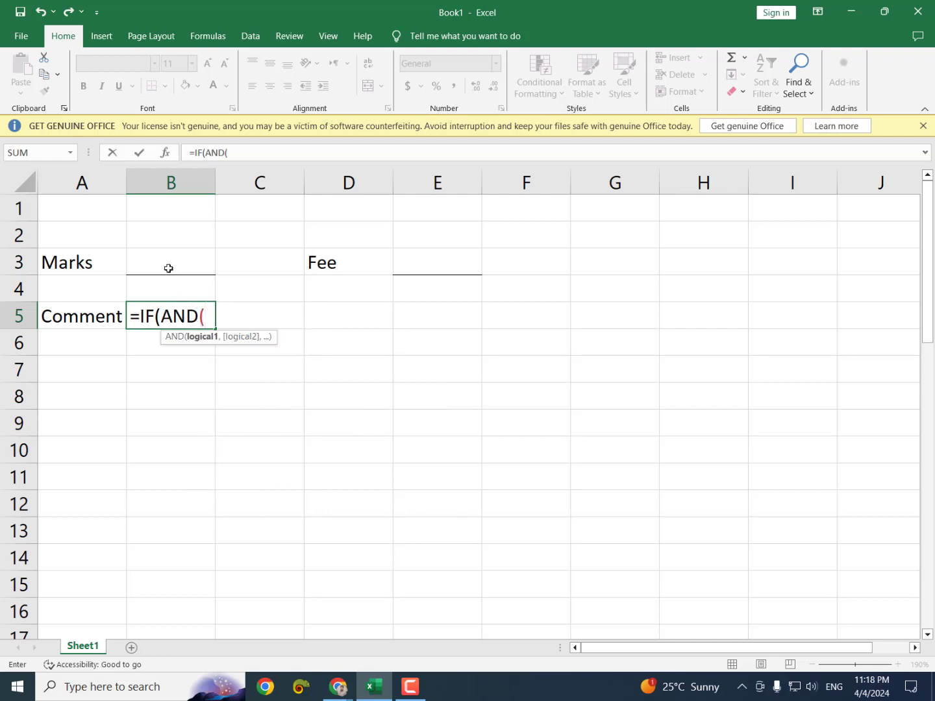
Step: Fill the AND function with the conditions B3>=700 and E3="paid" and close its bracket
left_click(168, 267)
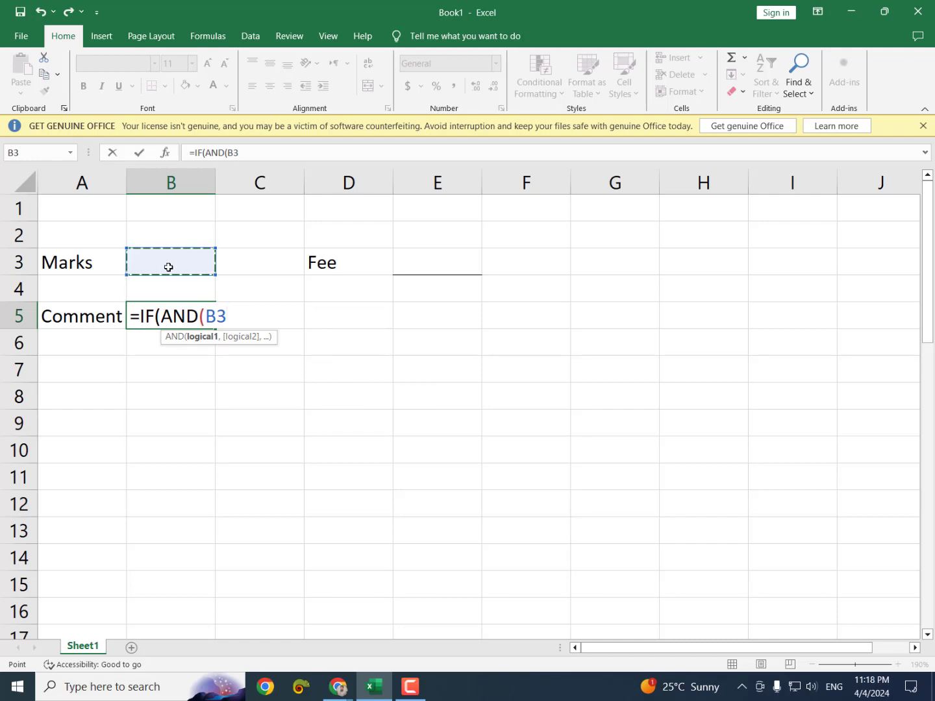
type(">=")
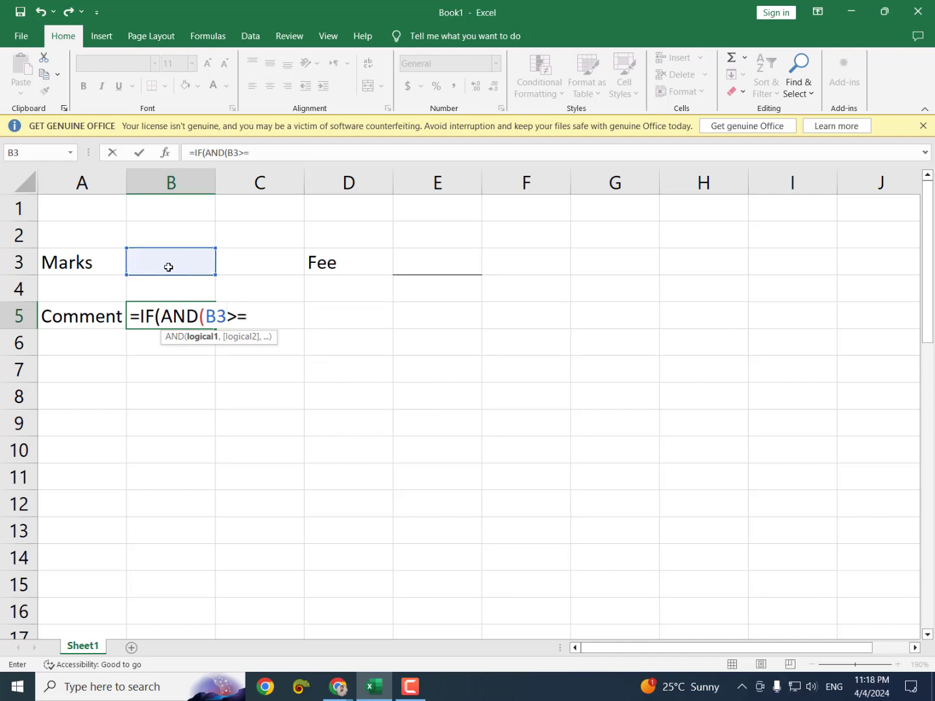
type("700,")
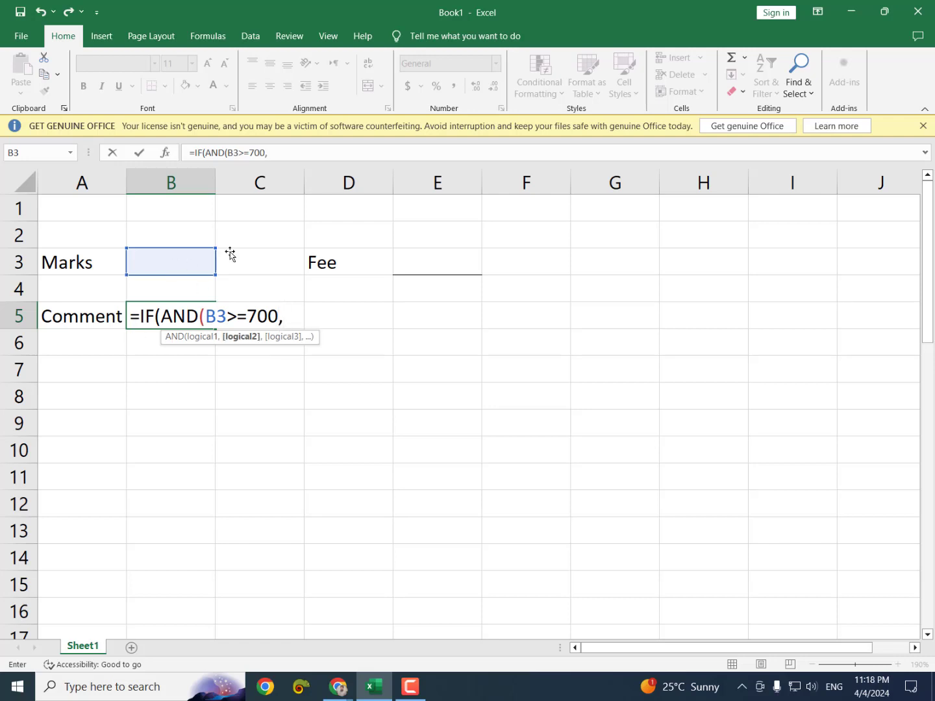
left_click(423, 264)
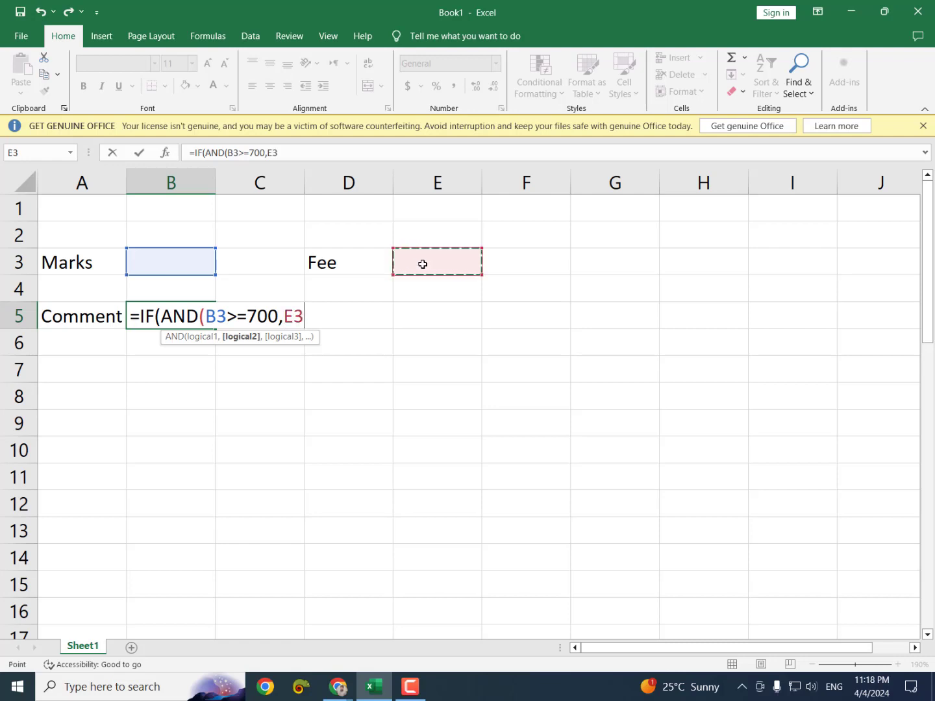
type("=\"pai")
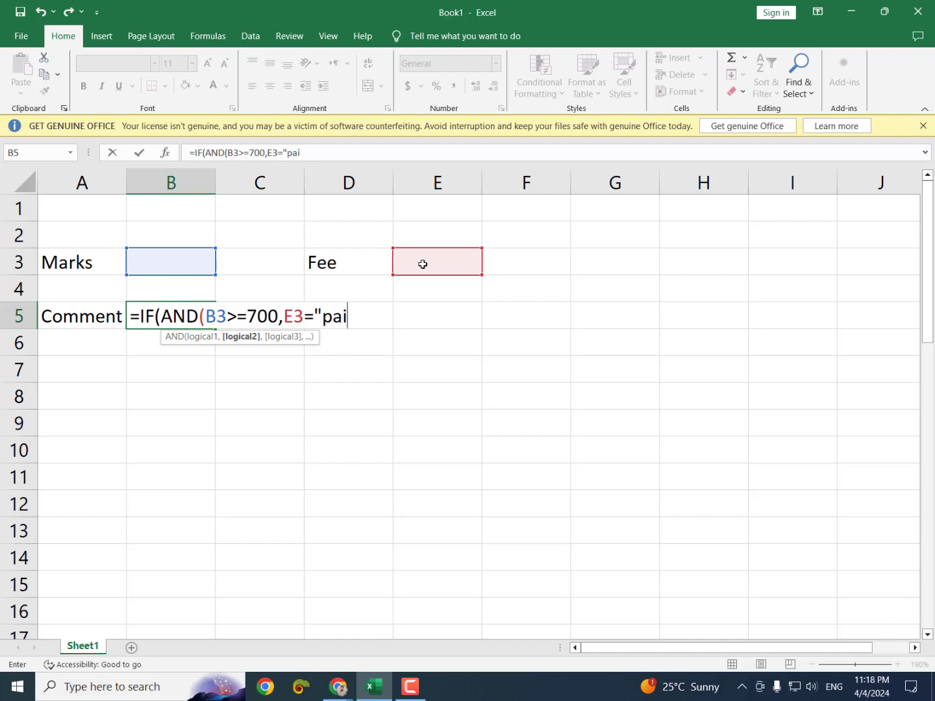
type("d\")")
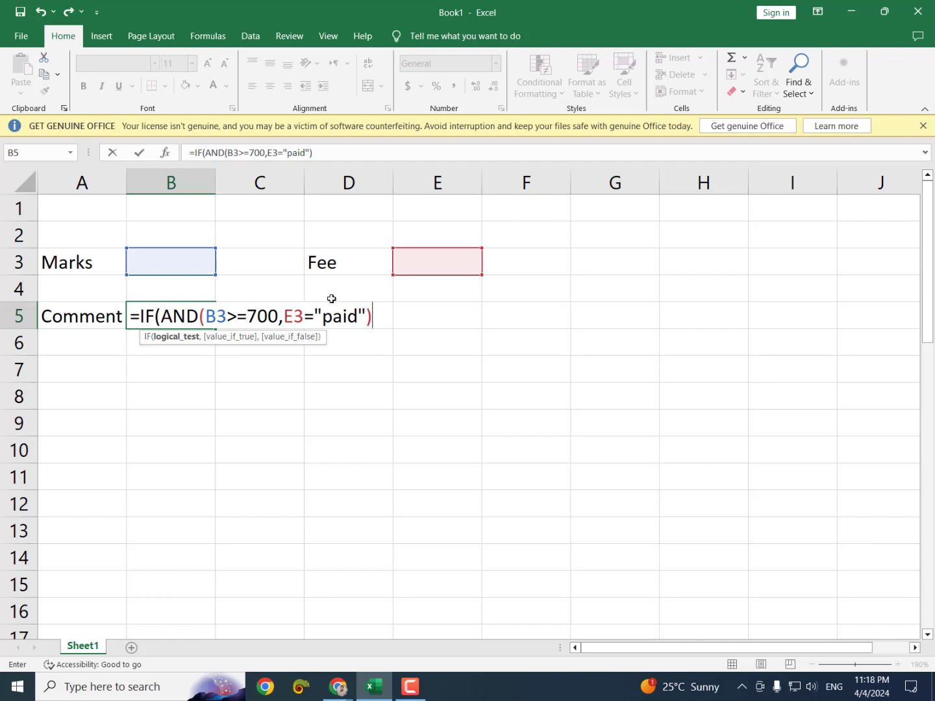
Step: Complete the IF formula in B5 with "Allow" if true and "Not allow" if false, accepting the closing-bracket correction
type(",")
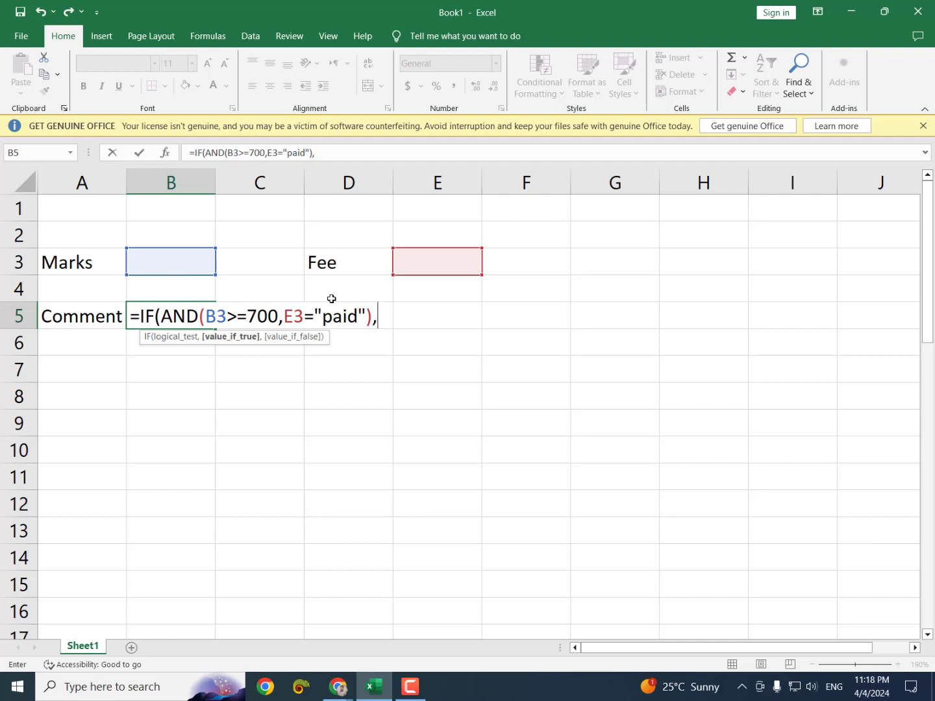
type("\"Allow")
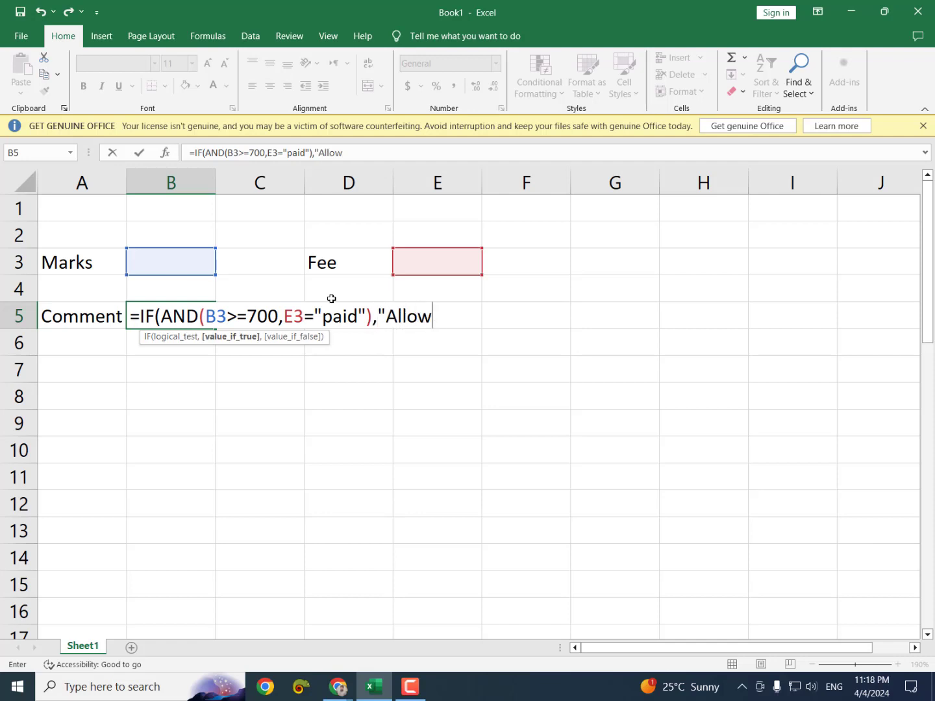
type("\",")
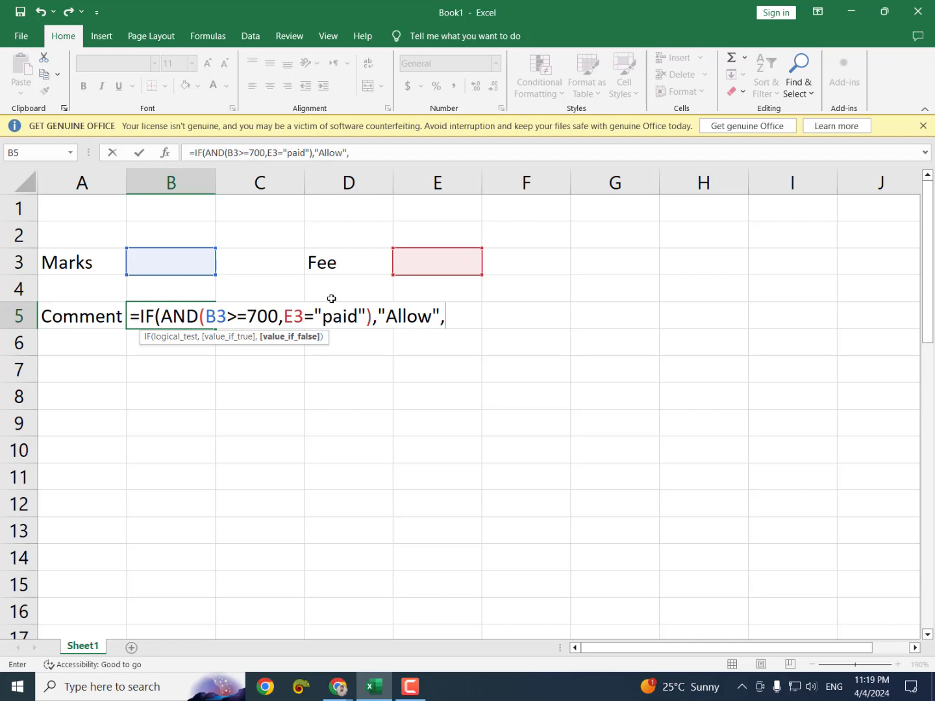
type("\"Not all")
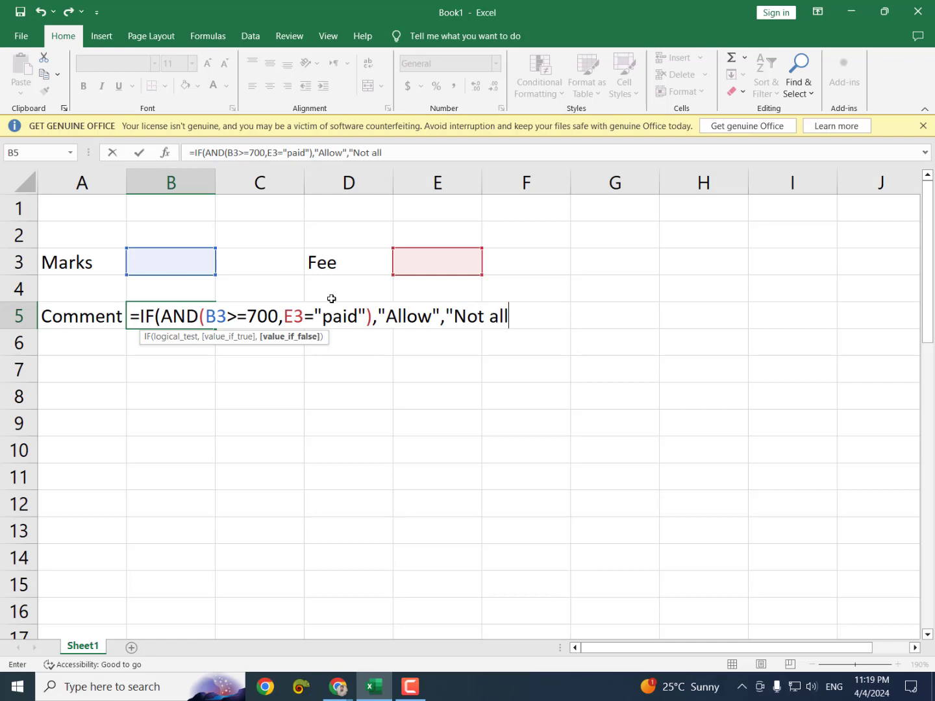
type("ow\"")
key("Return")
key("Return")
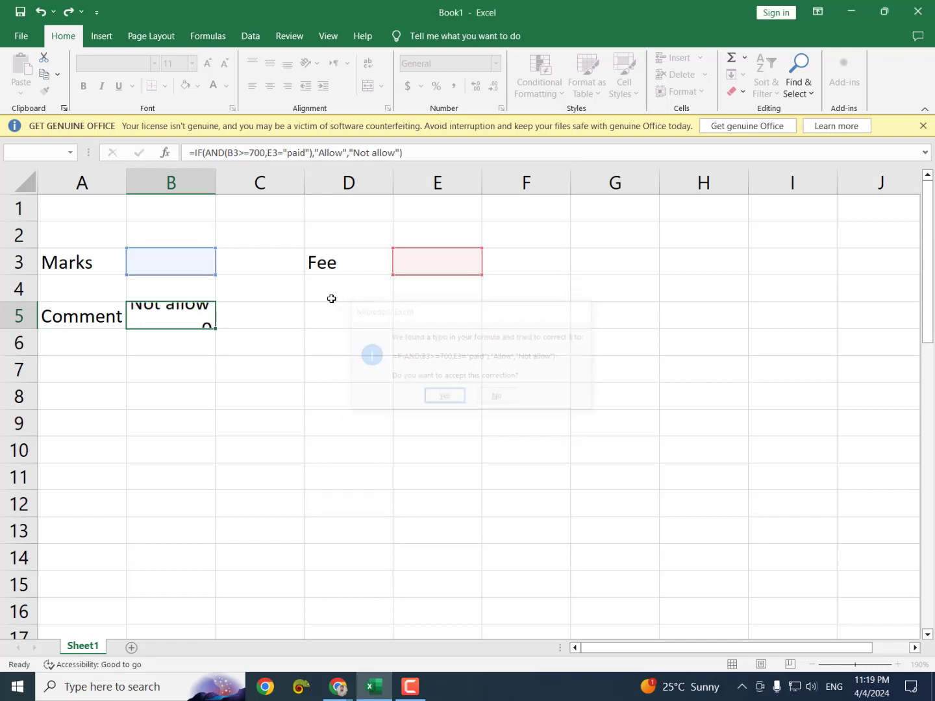
left_click(150, 317)
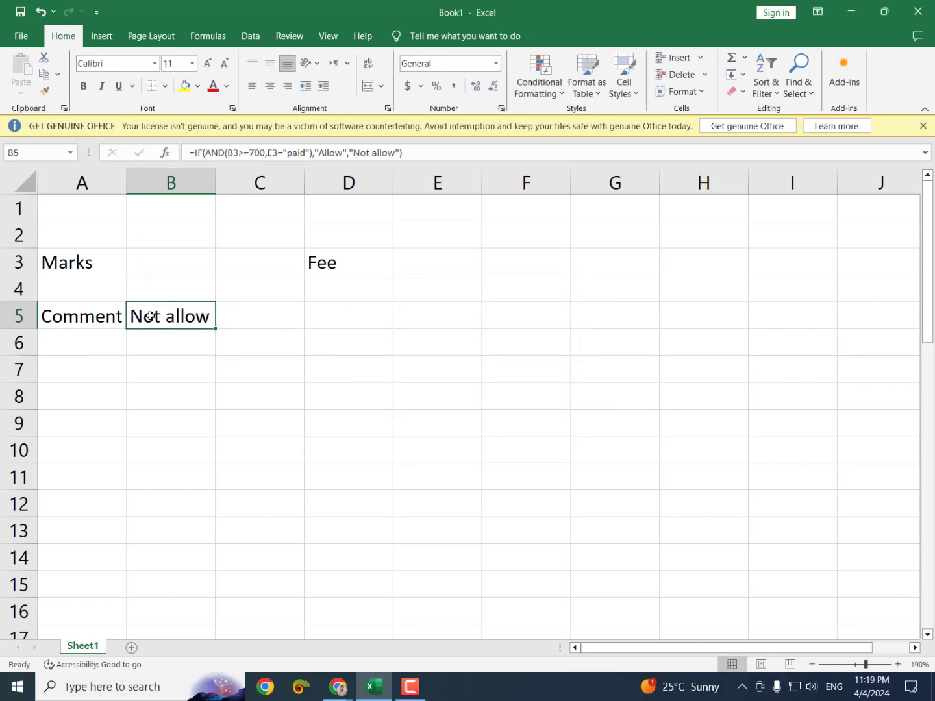
Step: Test the AND formula in B5 by entering marks of 800 in B3 and the fee status unpaid in E3
left_click(133, 256)
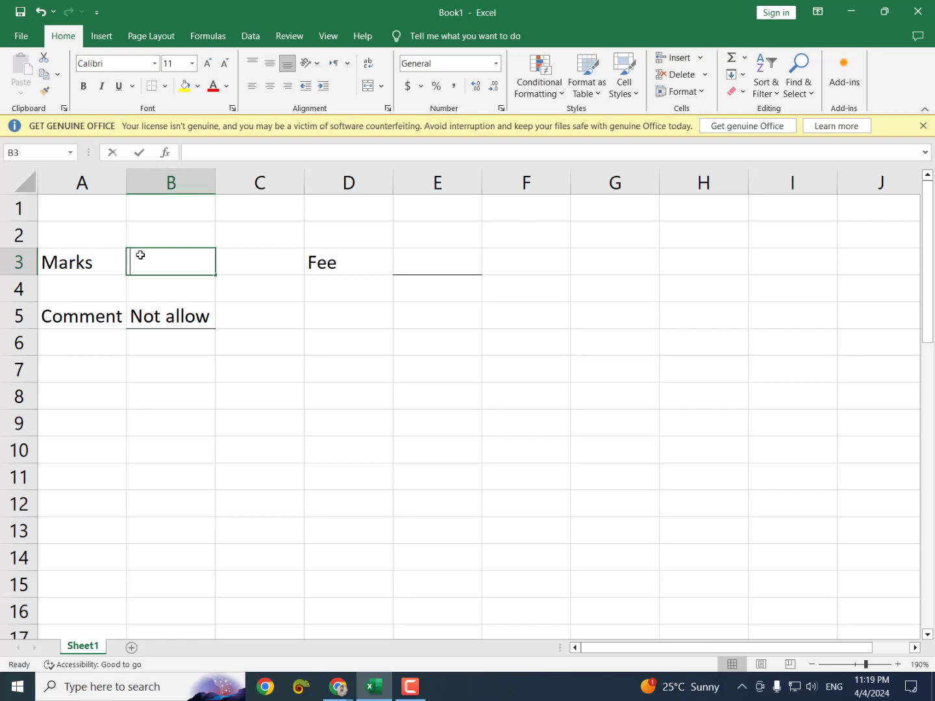
type("800")
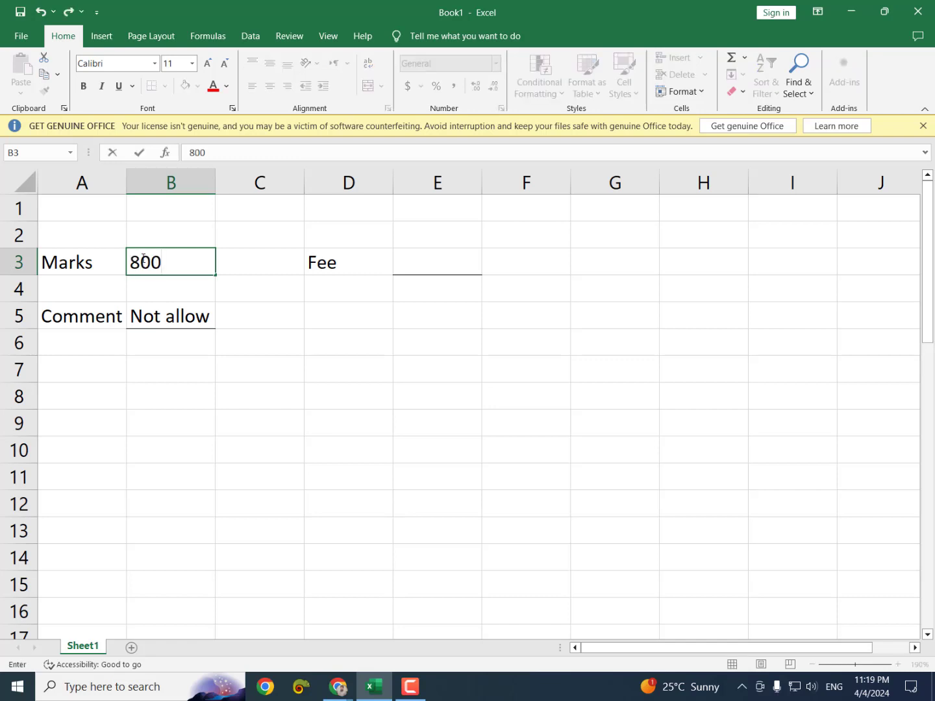
left_click(417, 272)
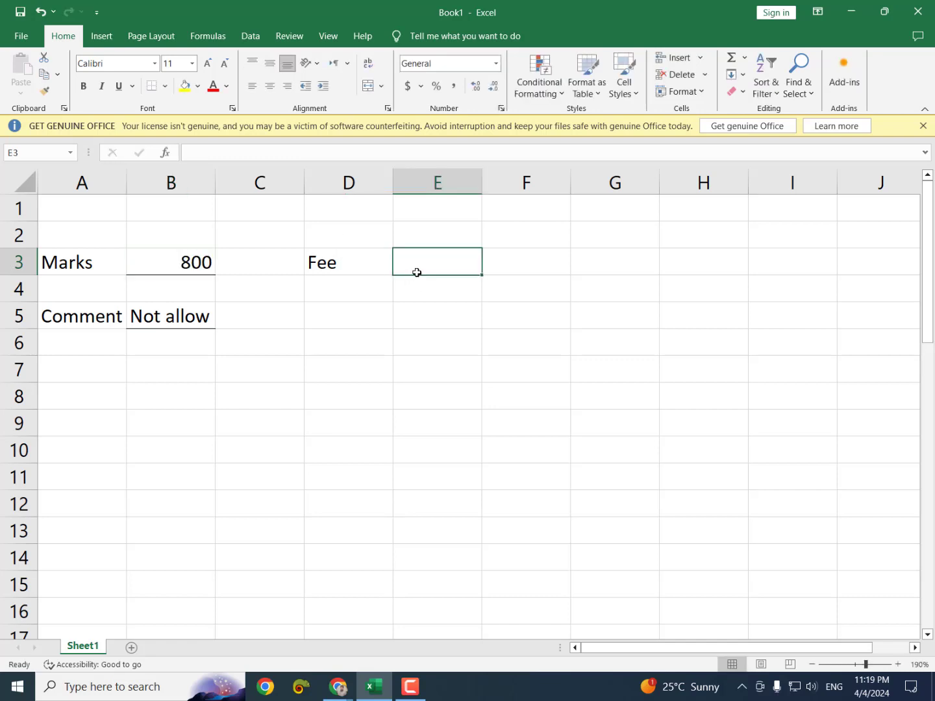
type("unpaid")
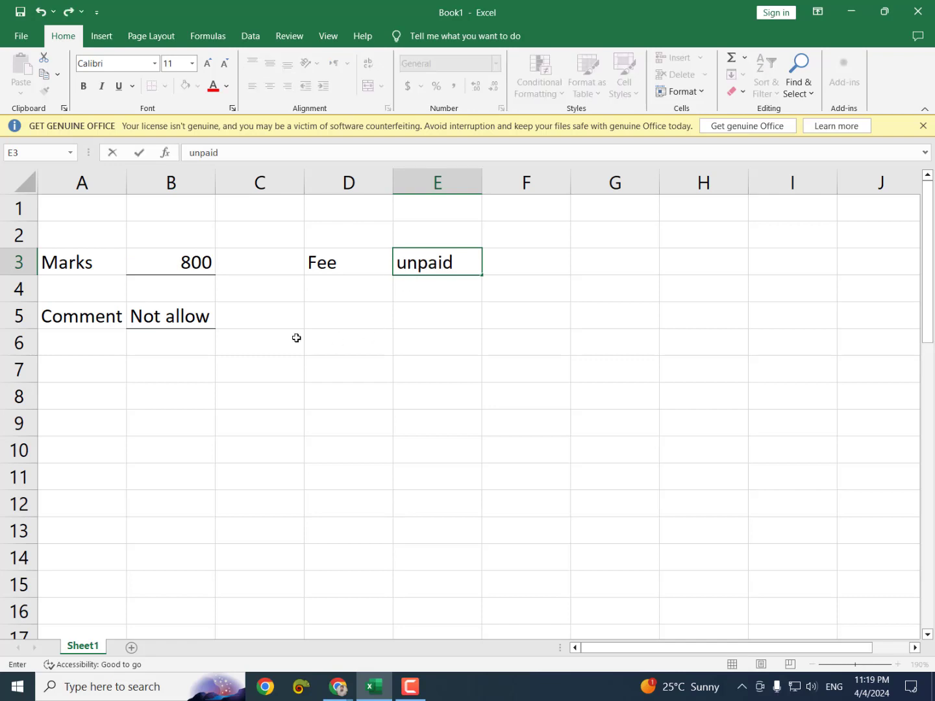
left_click(158, 319)
left_click(254, 322)
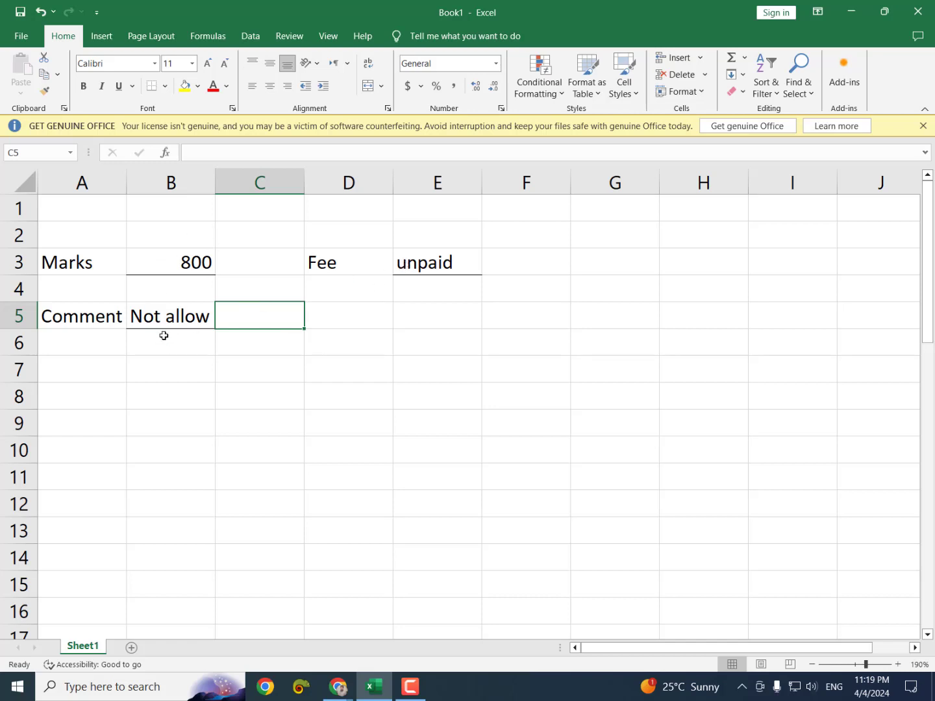
Step: Change the fee status in E3 to paid to test the AND formula with both conditions met
left_click(428, 261)
type("paid")
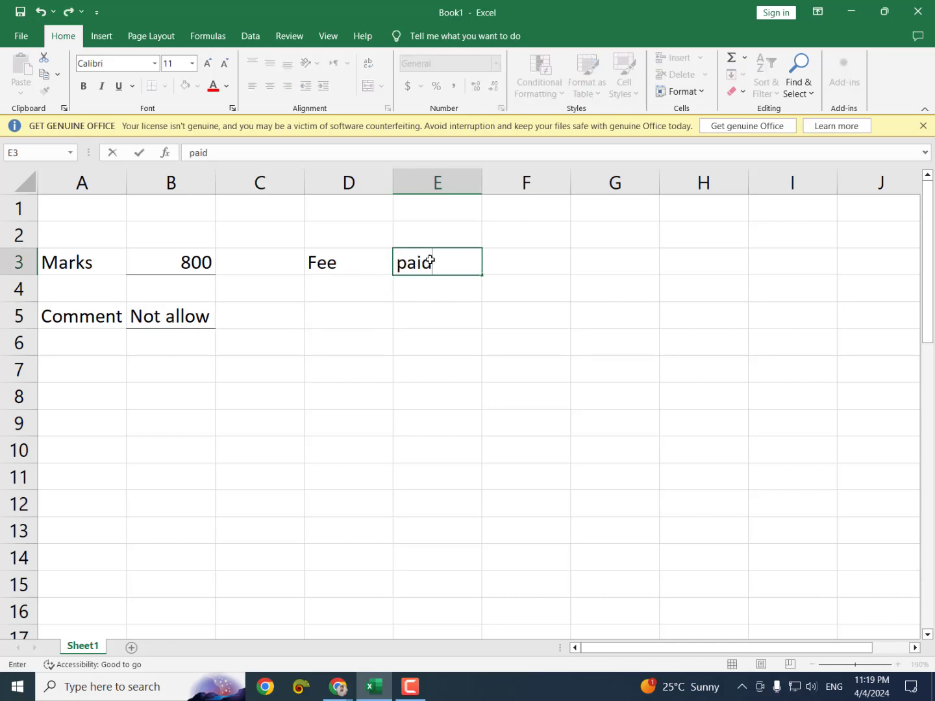
key("Return")
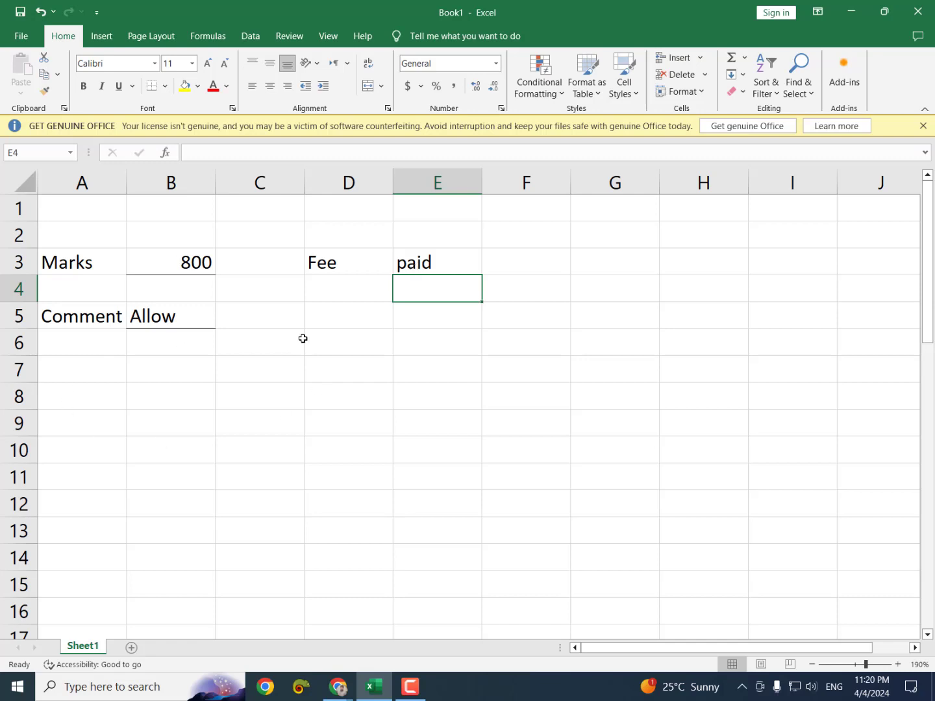
Step: Begin an IF formula in cell D5 with an OR function nested as its logical test
left_click(344, 318)
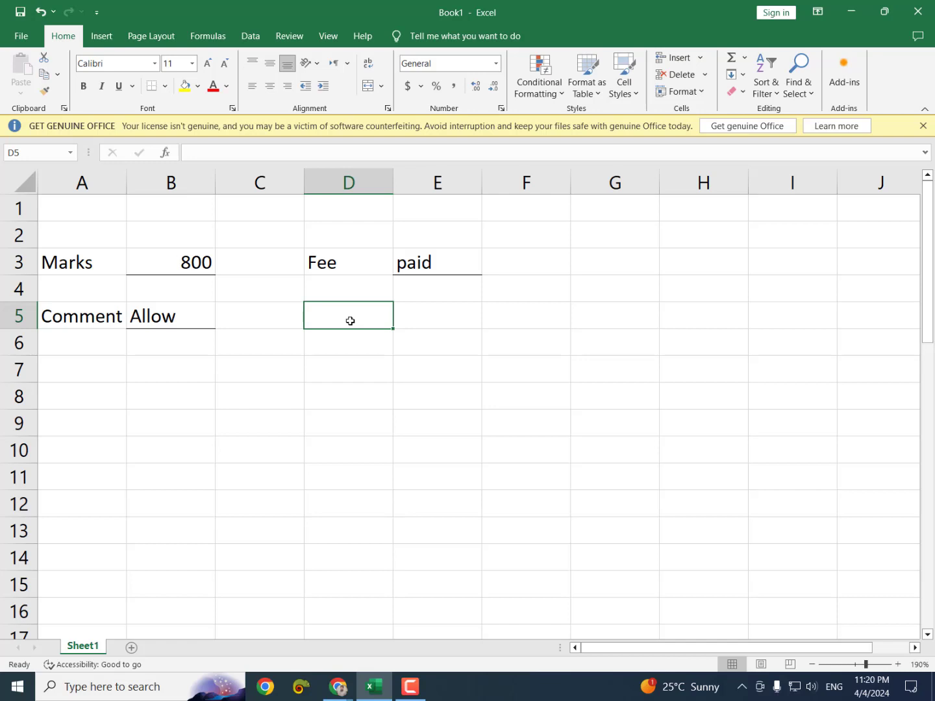
type("=IF(")
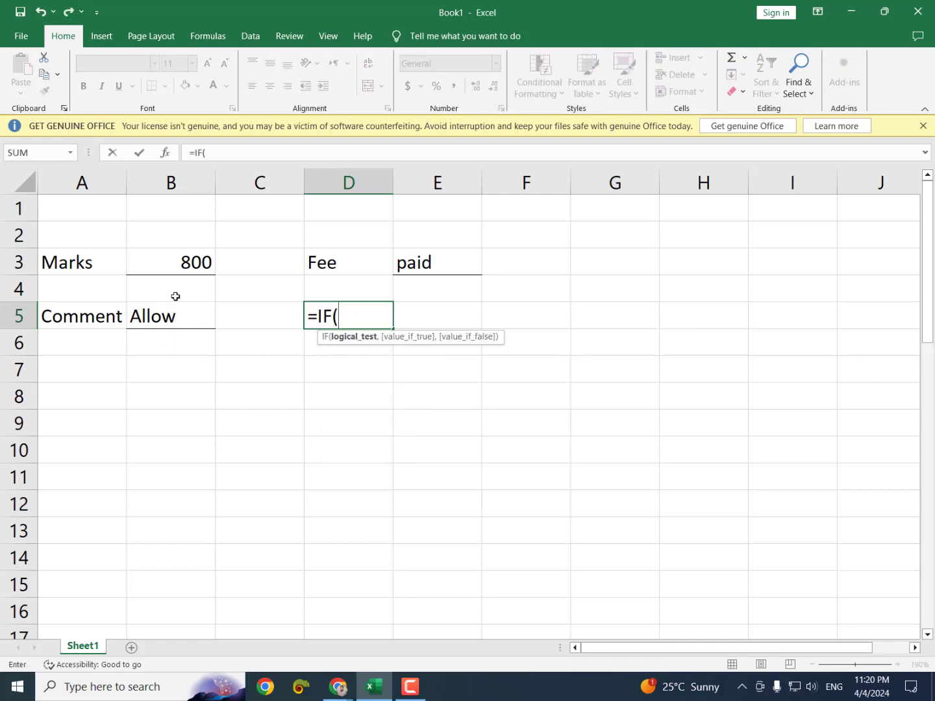
type("o")
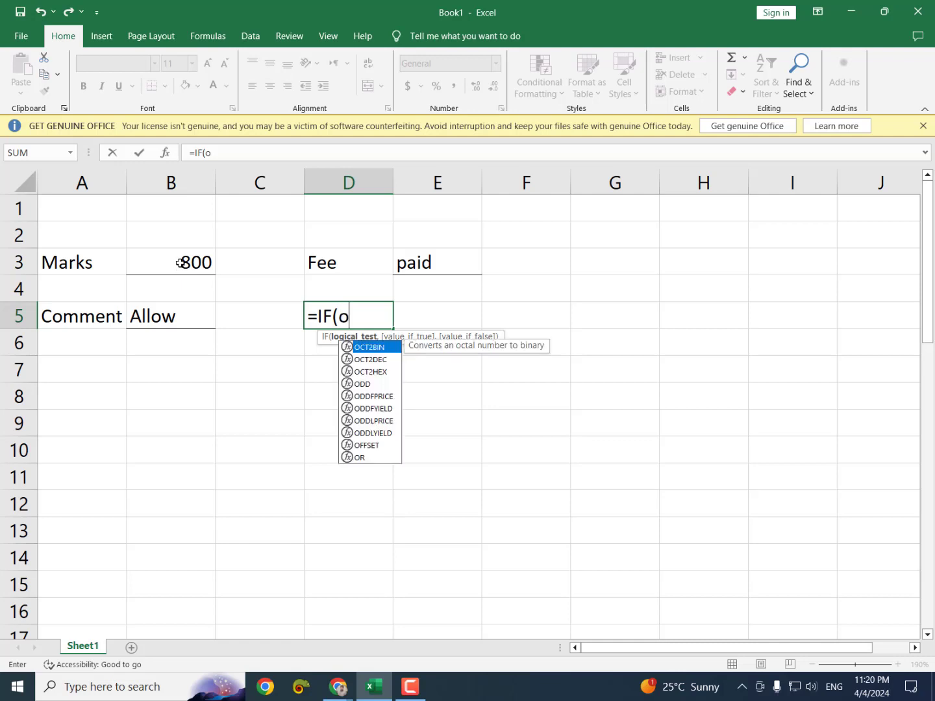
type("r")
key("Tab")
Step: Fill the OR function with the conditions B3>=700 and E3="Paid" and close its bracket
left_click(176, 262)
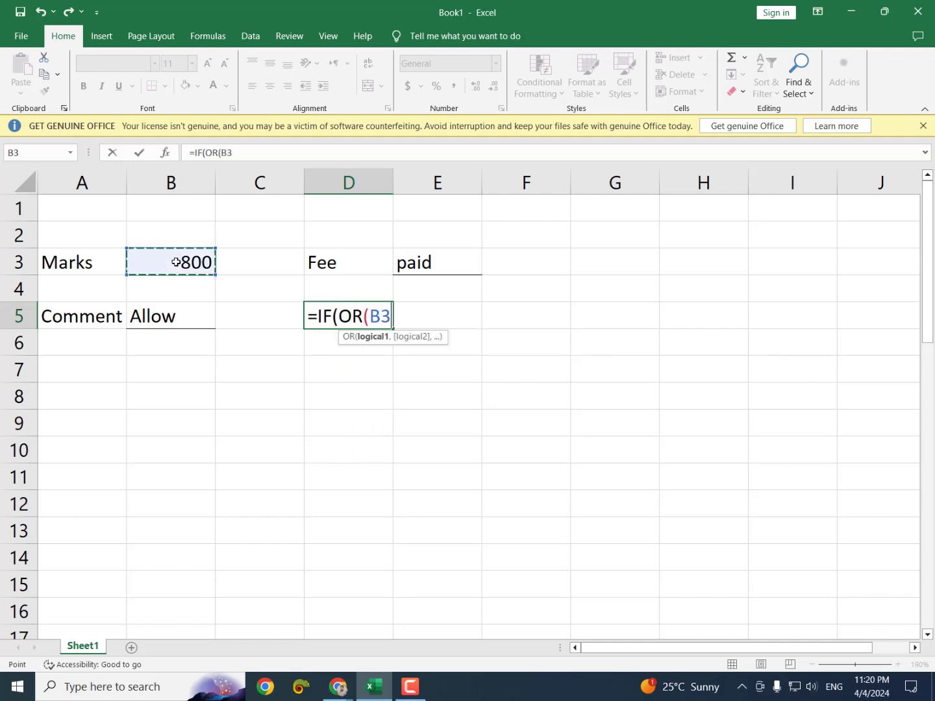
type(">=")
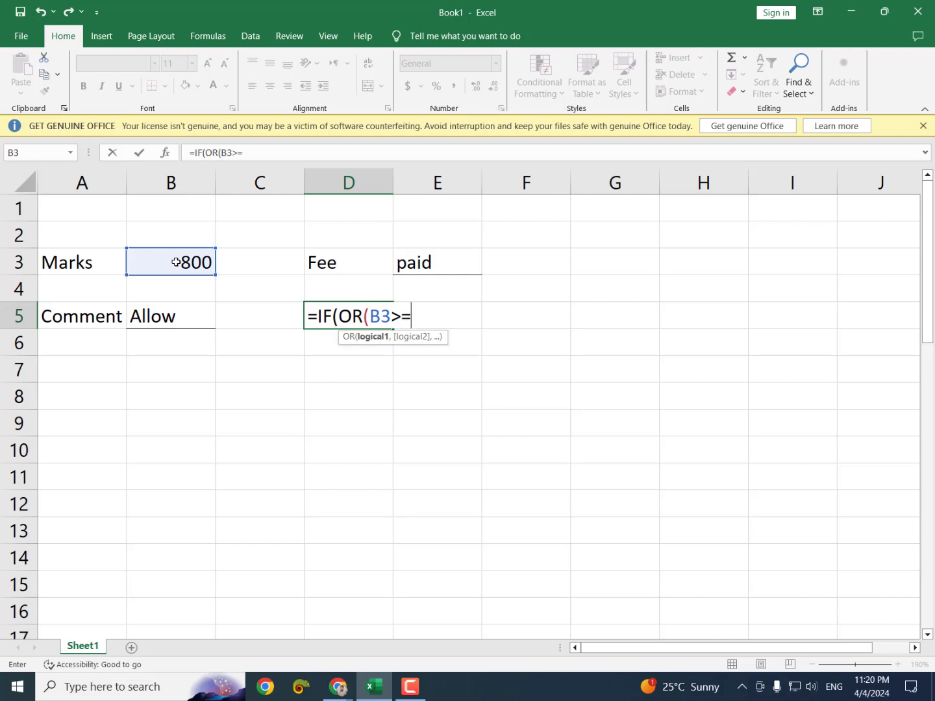
type("700,")
left_click(419, 261)
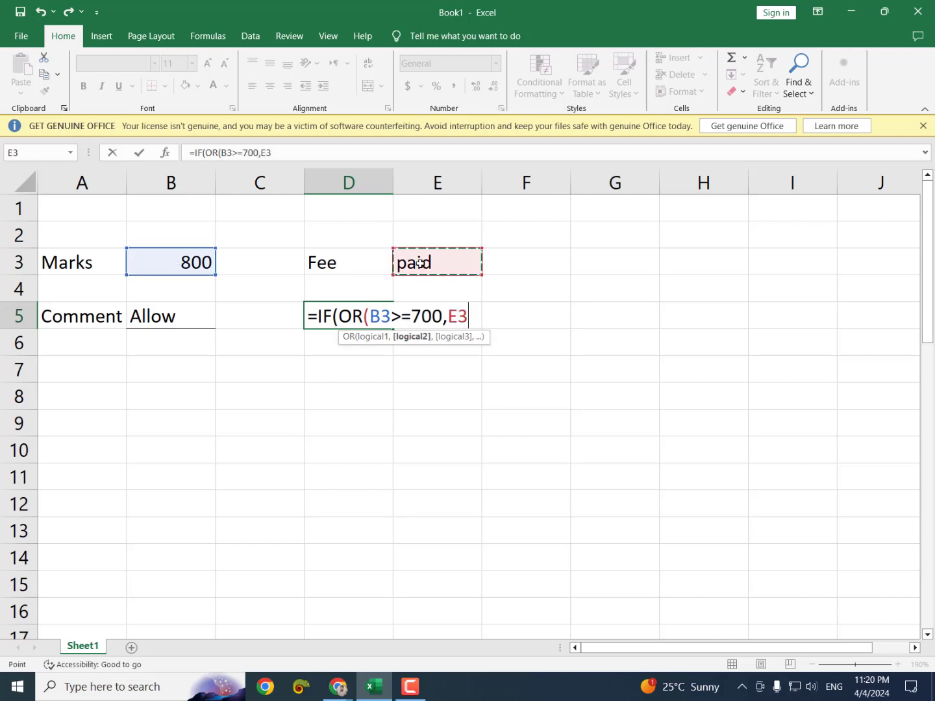
type("=\"Pai")
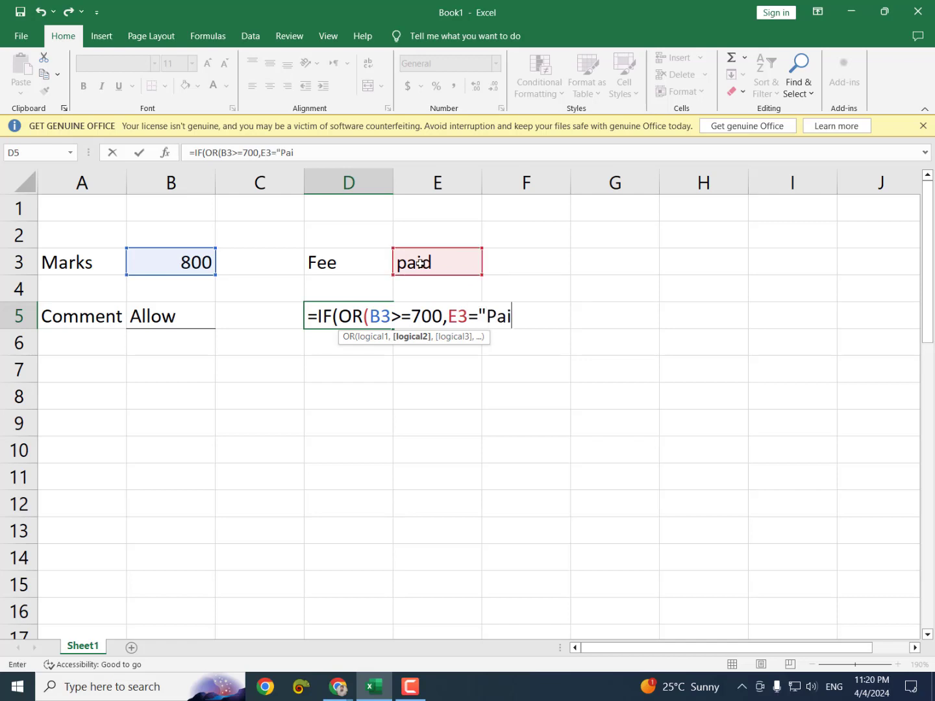
type("d\")")
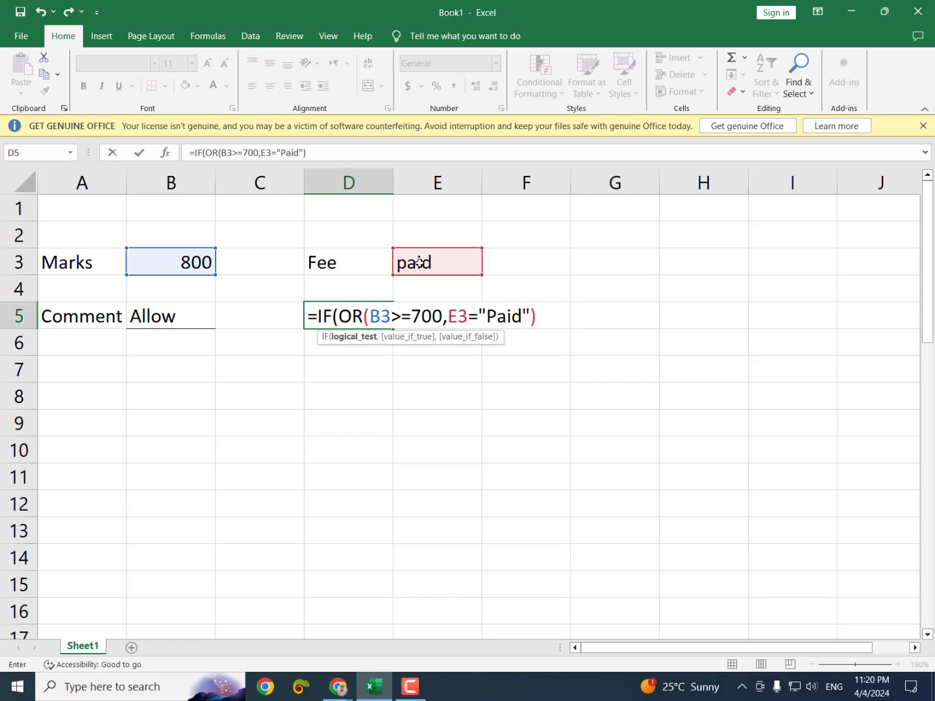
Step: Complete the IF formula in D5 with "Allow" if true and "Not allow" if false, accepting the closing-bracket correction, and reselect the cell
type(",")
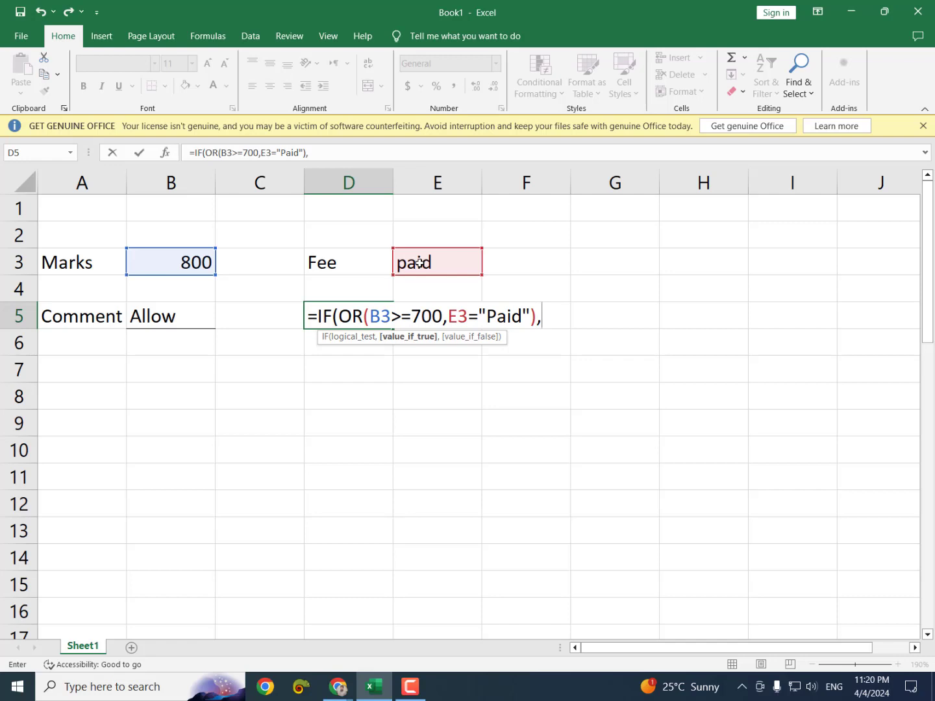
type("\"Allow\",\"")
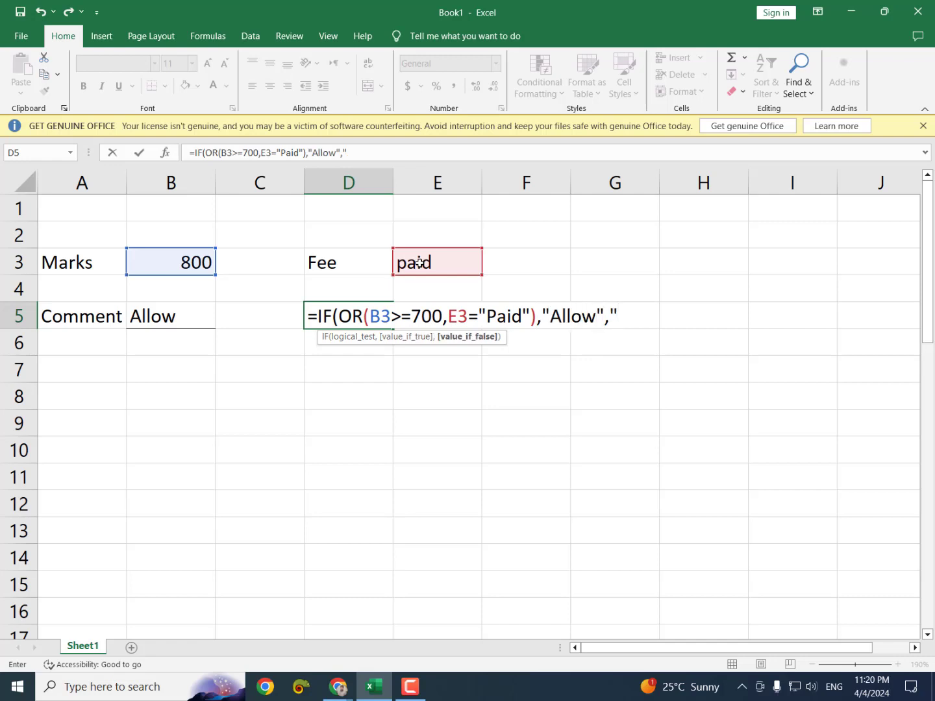
type("Not allo")
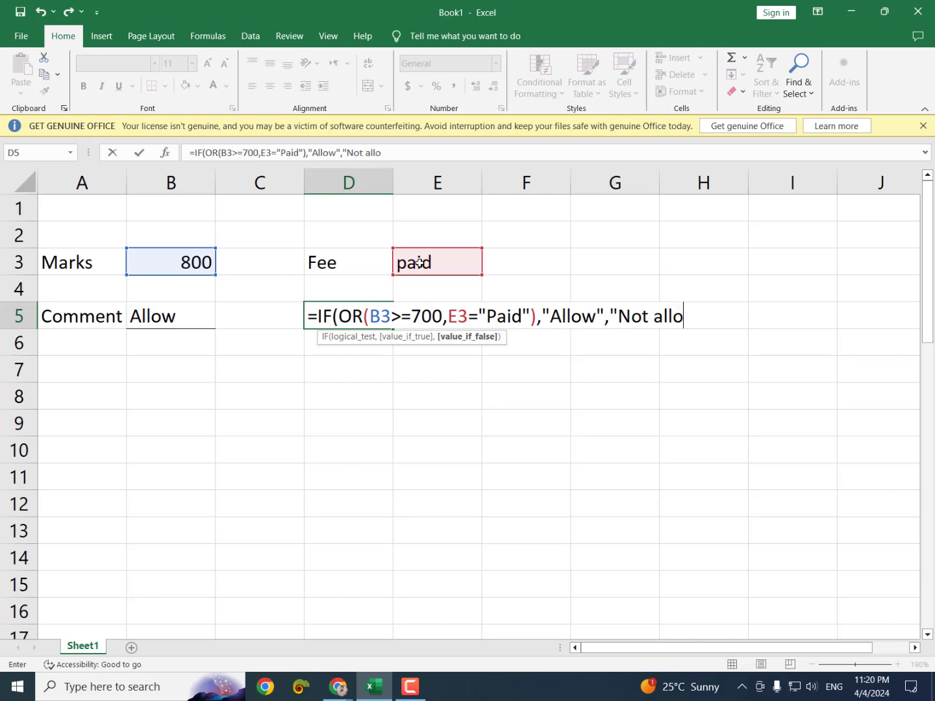
type("w\"")
key("Return")
key("Return")
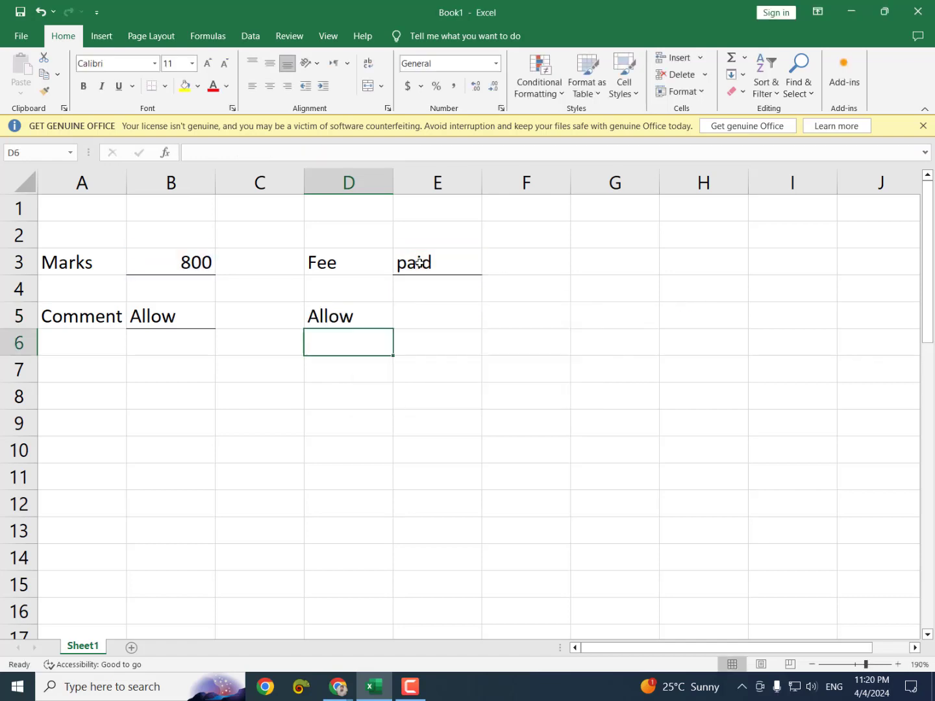
left_click(338, 316)
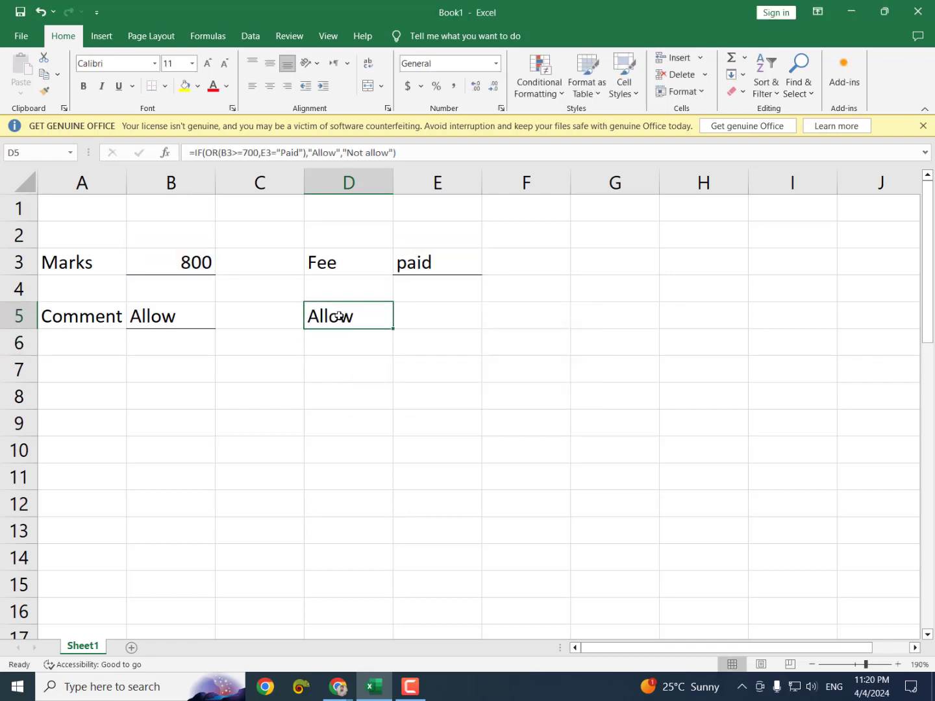
Step: Set the marks in B3 to 650 and select D5 to compare the OR formula with the AND formula
left_click(194, 264)
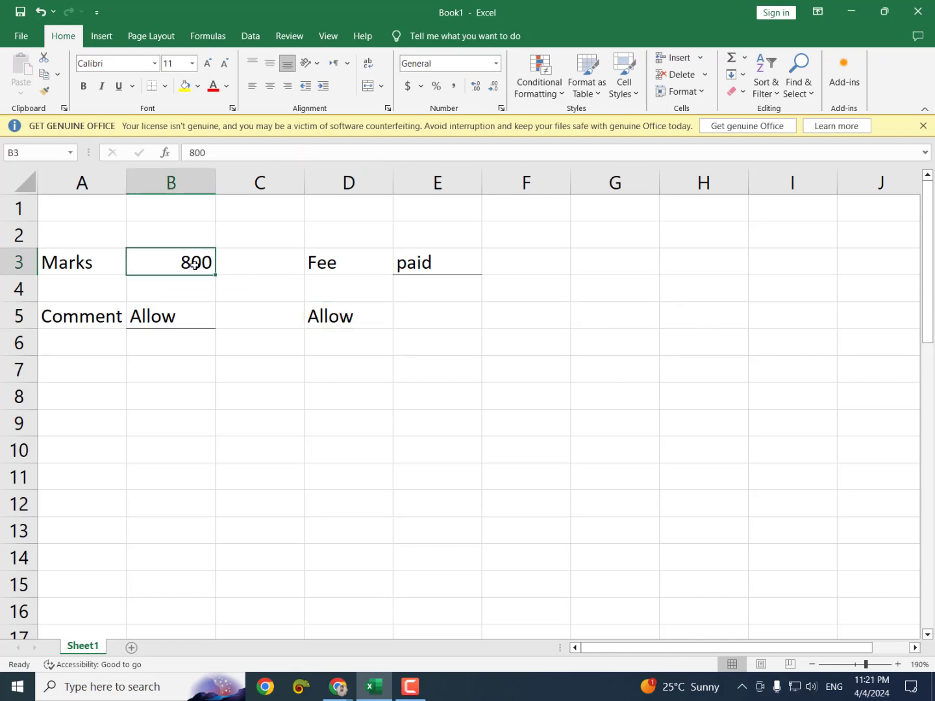
type("650")
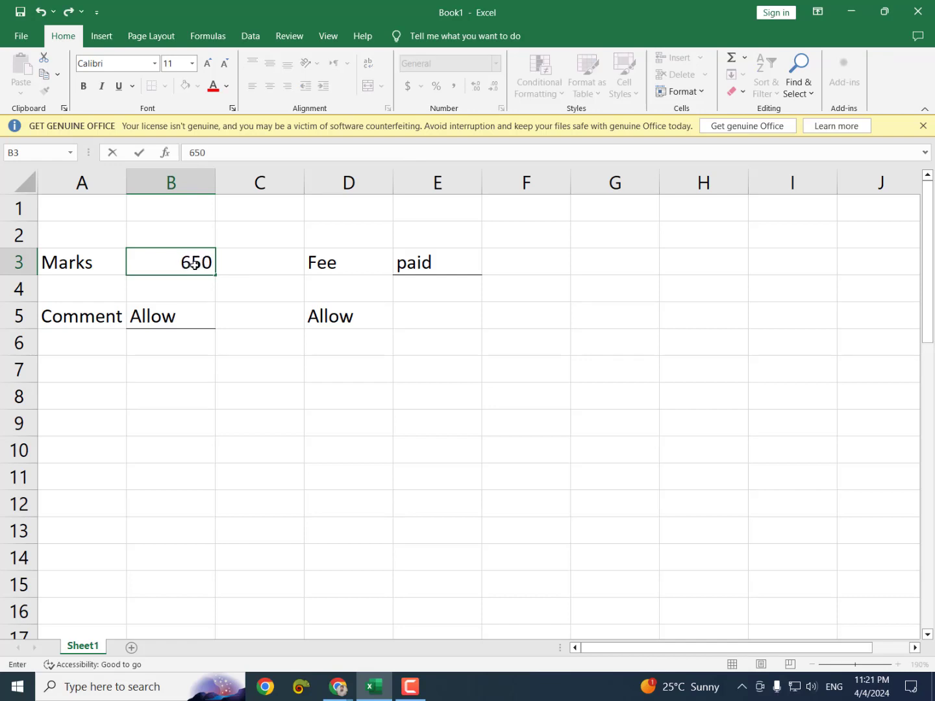
key("Return")
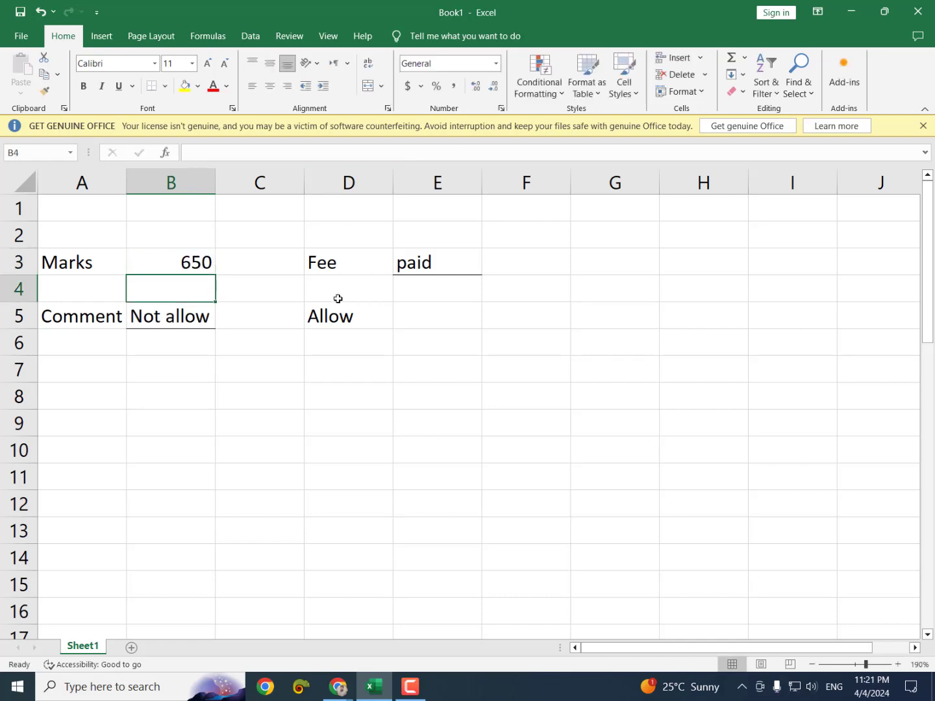
left_click(342, 324)
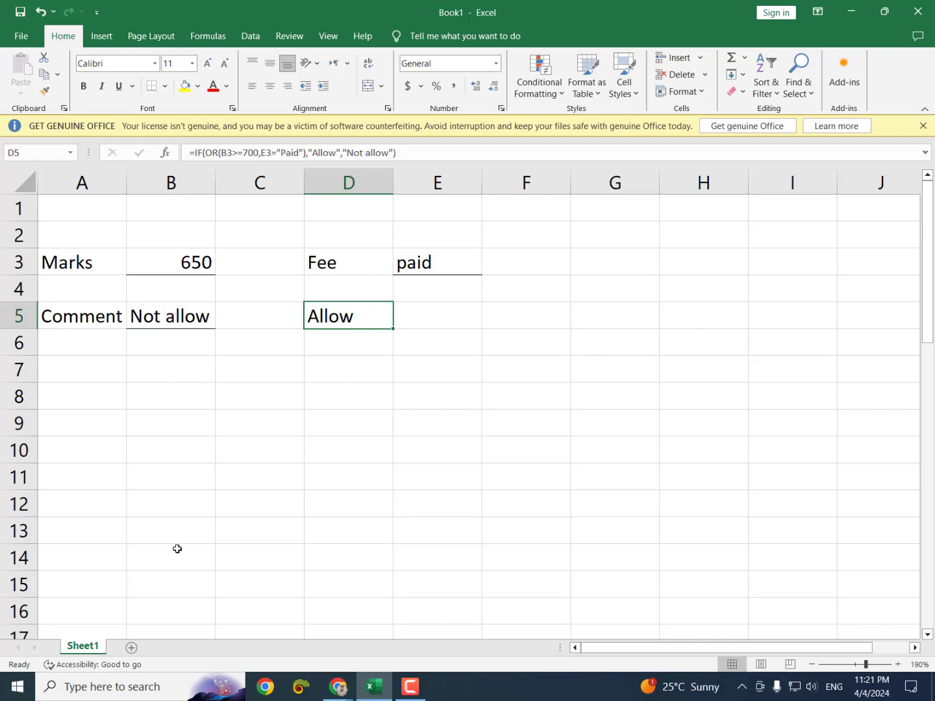
left_click(411, 687)
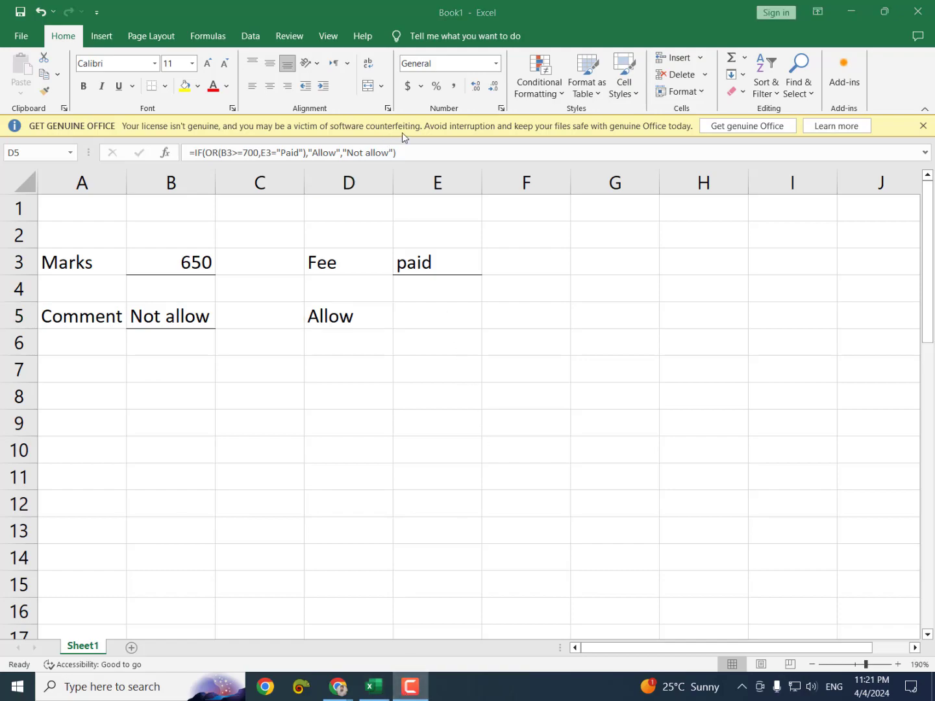